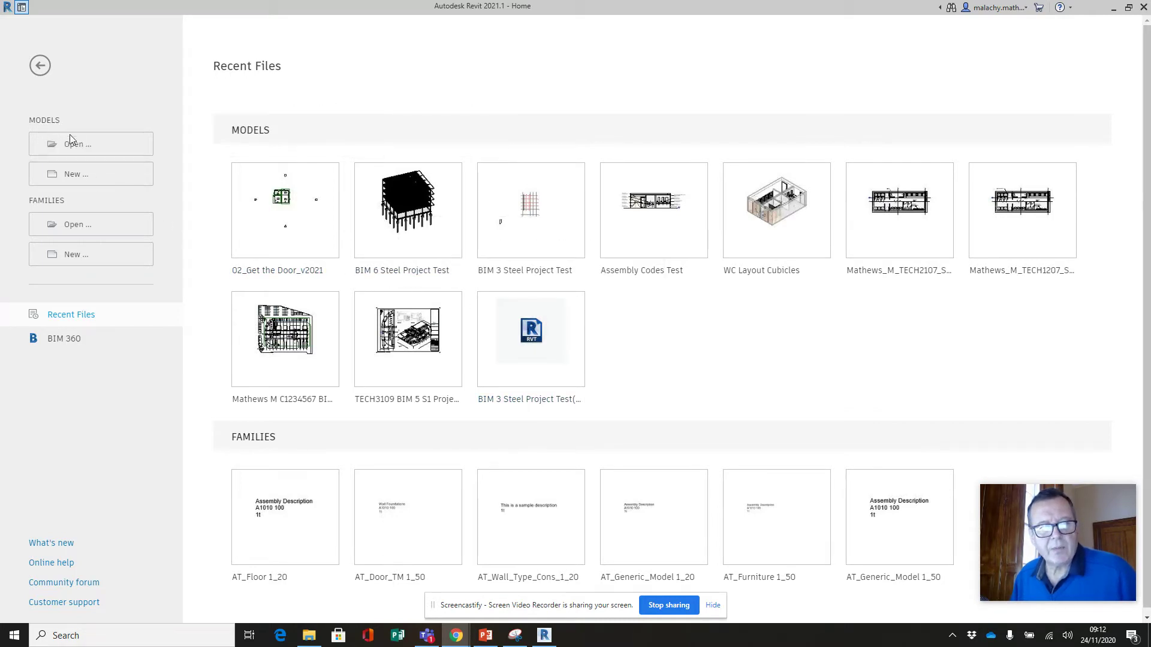
Step: Create a new project from the TU Dublin_1st Year_Template Revit 2021 template
click(78, 173)
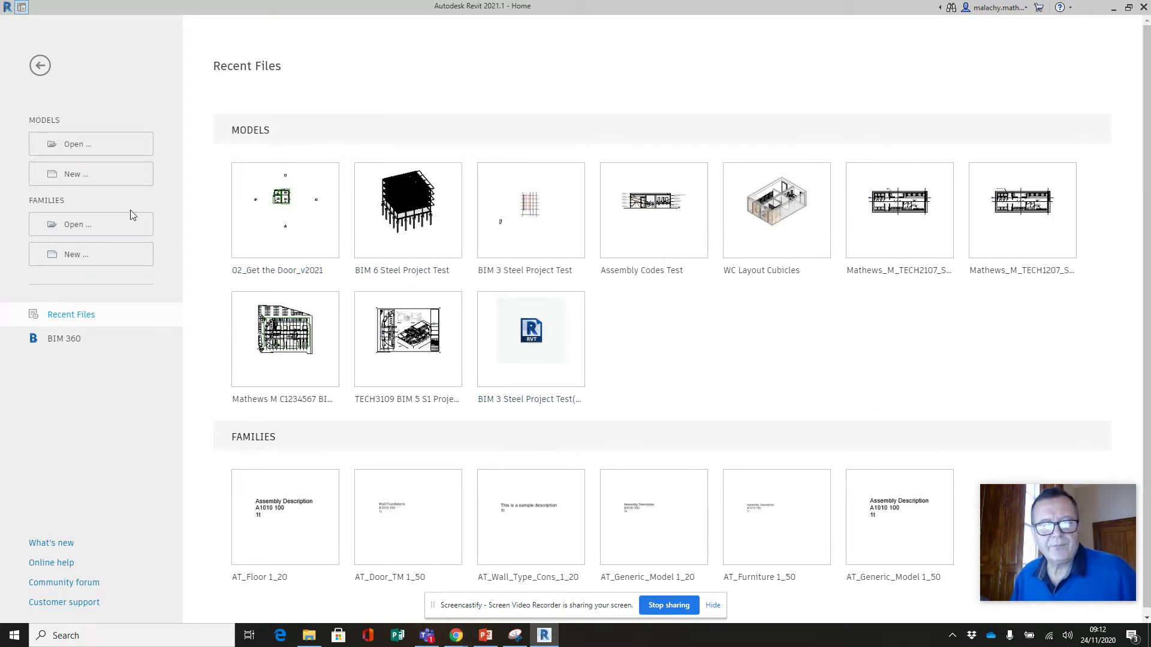
drag(450, 141, 579, 163)
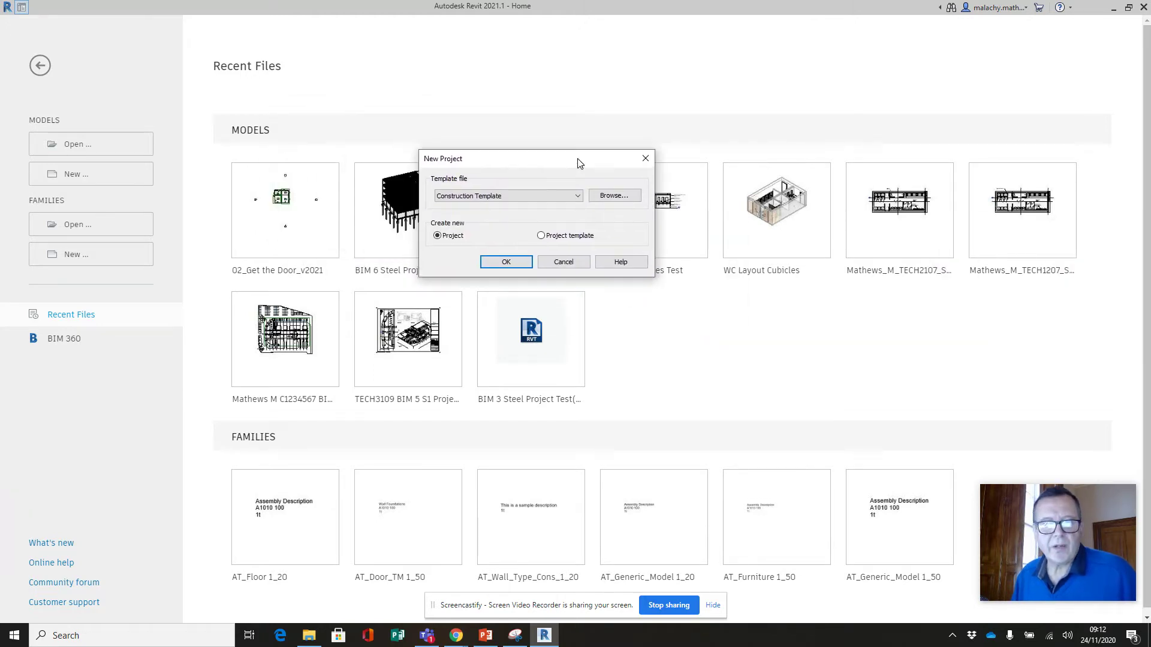
click(580, 196)
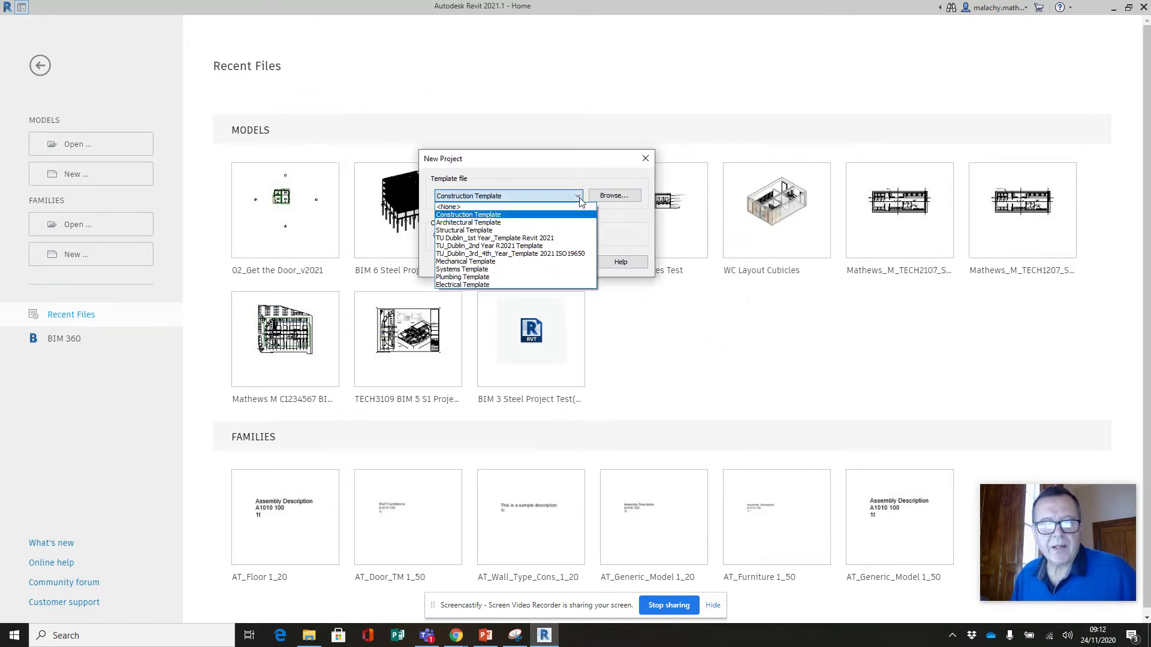
click(512, 241)
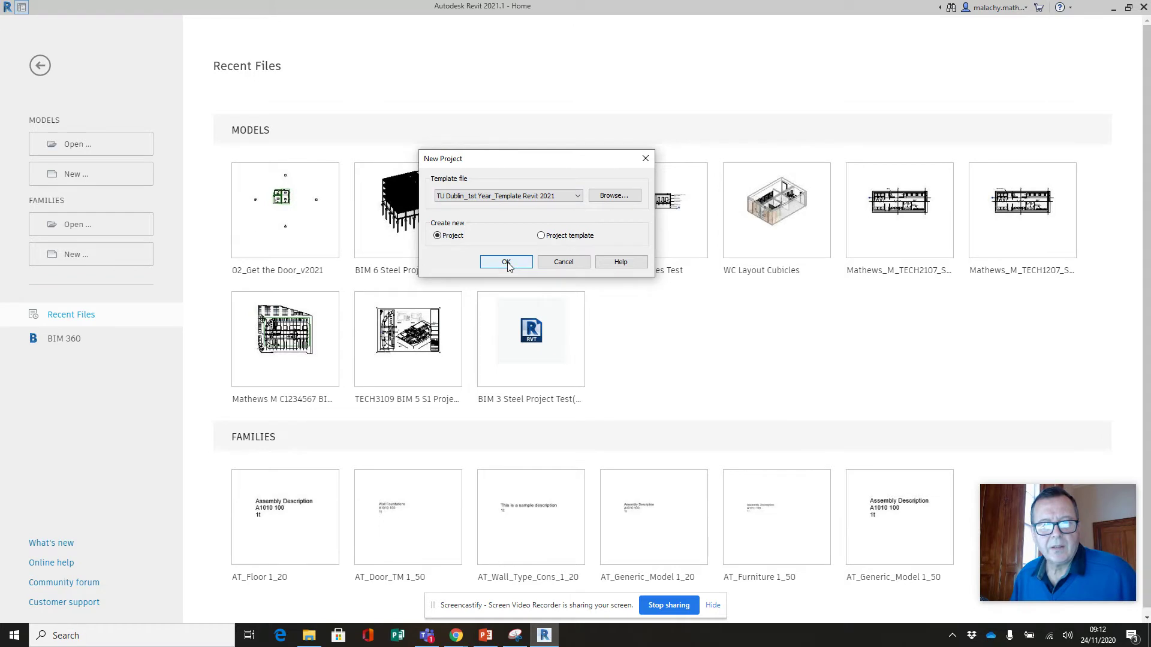
click(507, 262)
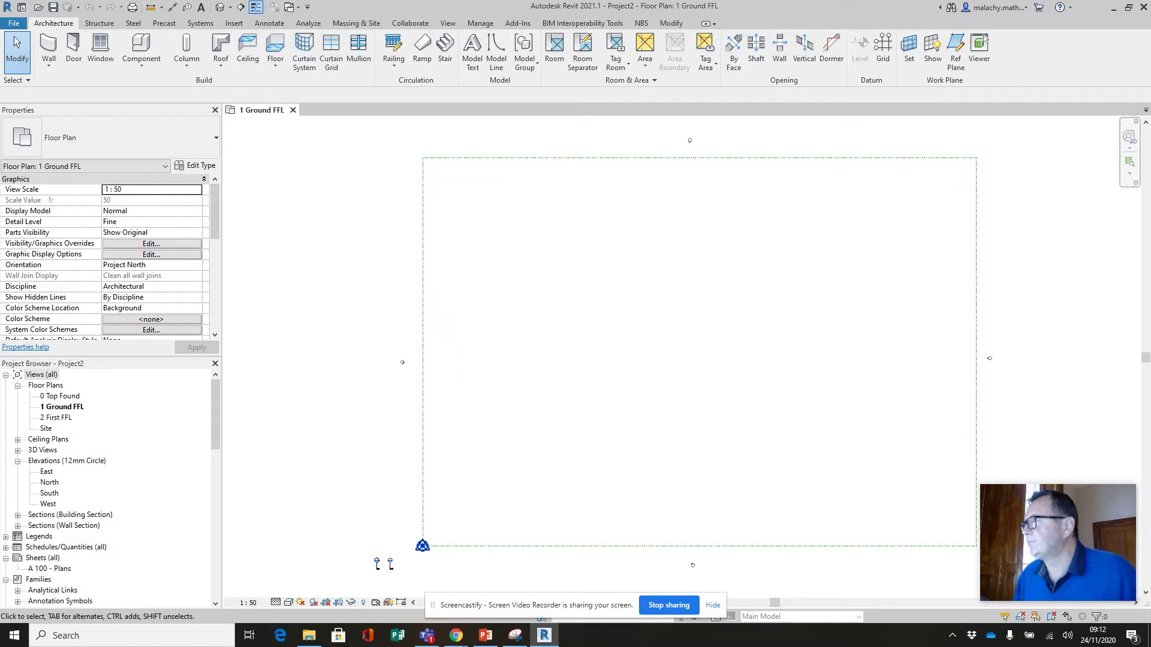
Step: Review the Garden Office Design sheet in the browser, return to Revit and open the Site floor plan
drag(1150, 180, 324, 1)
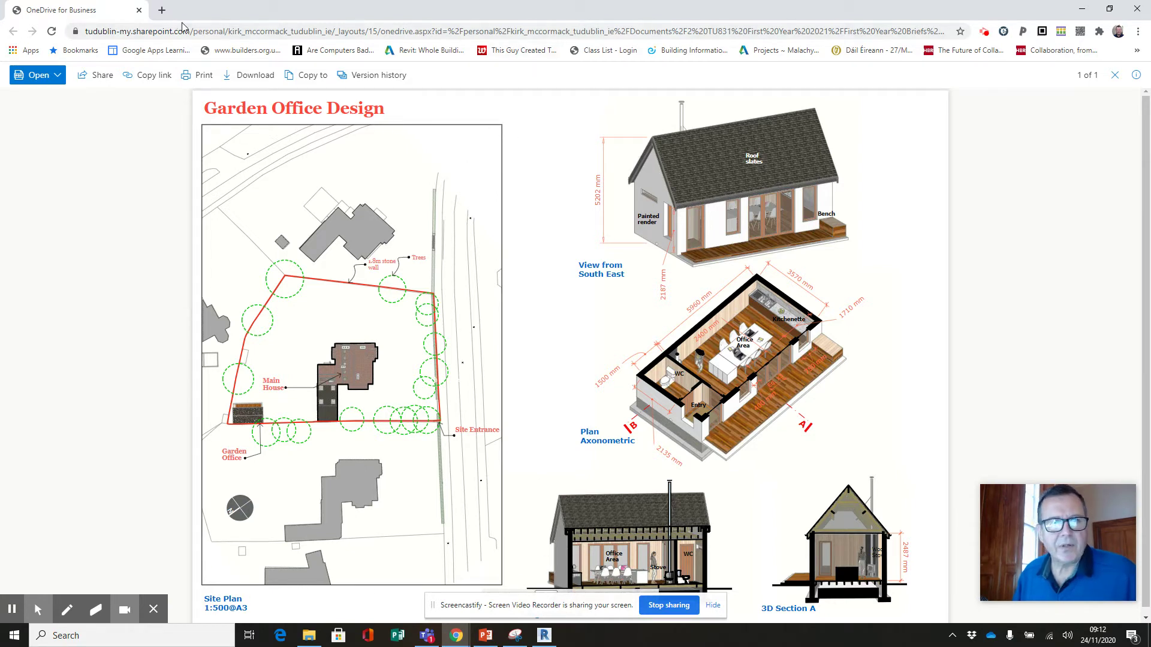
drag(251, 8, 1150, 30)
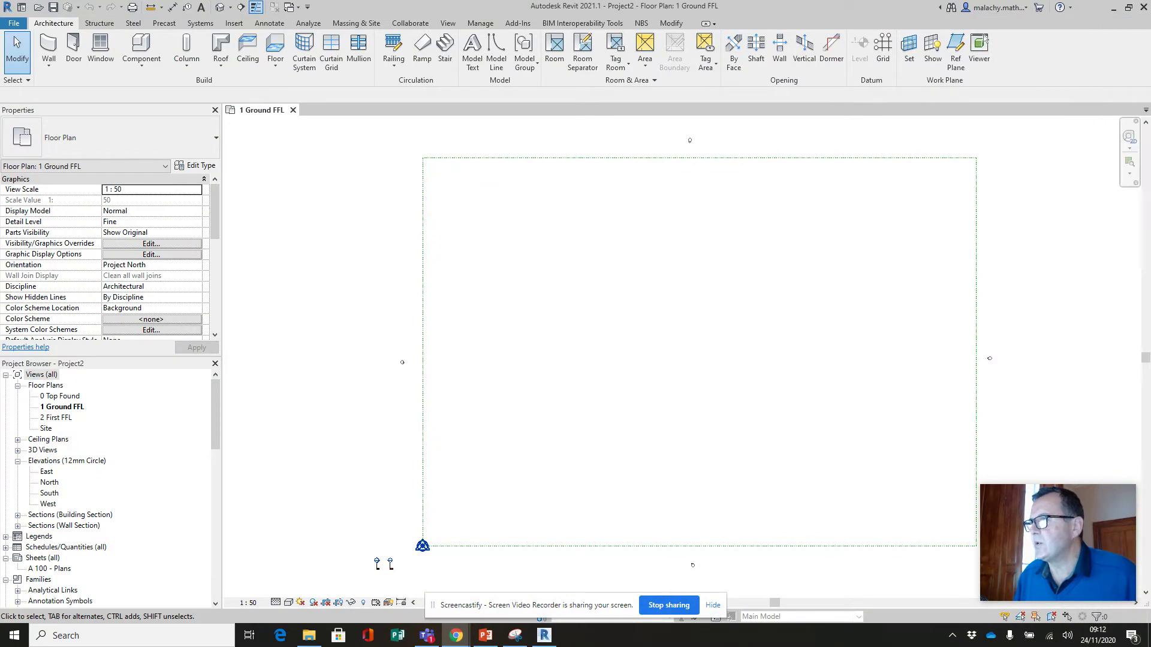
double_click(46, 429)
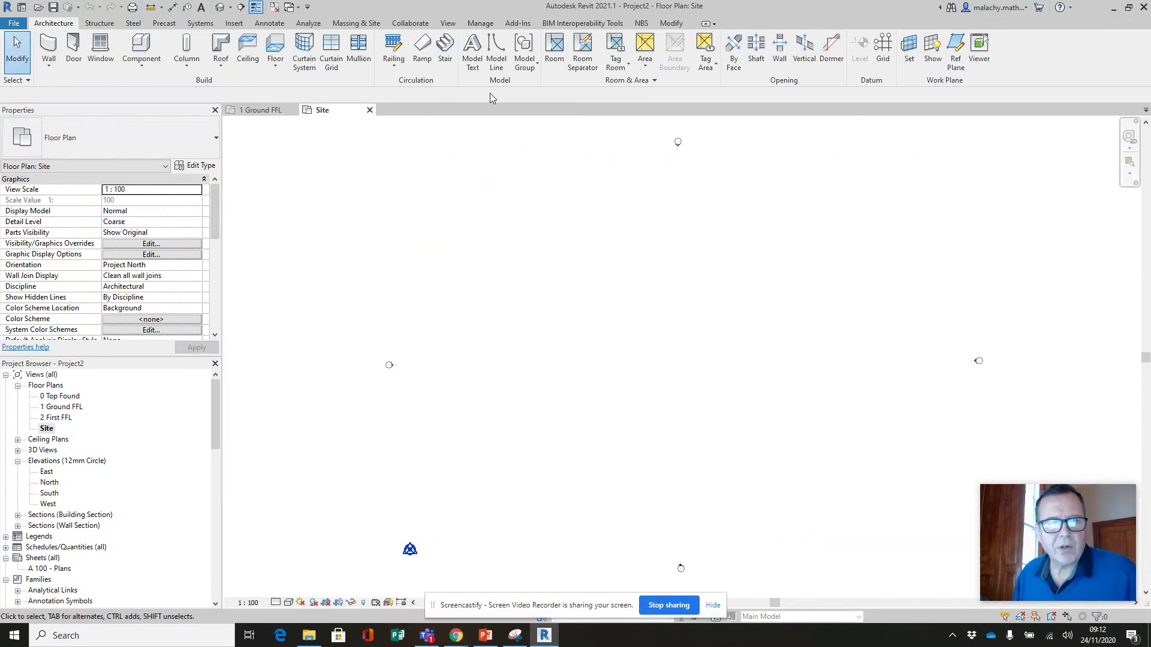
Step: Import the image BIM 1 Site Plan.JPG and place it between the elevation markers of the Site plan
click(235, 24)
click(444, 66)
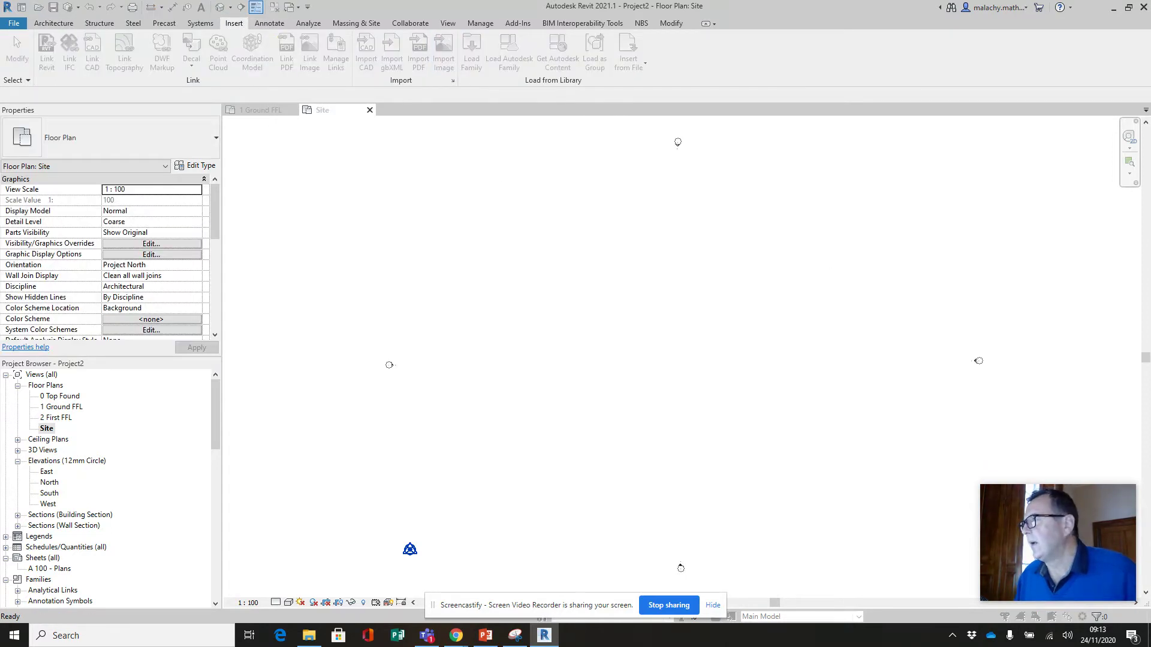
click(362, 198)
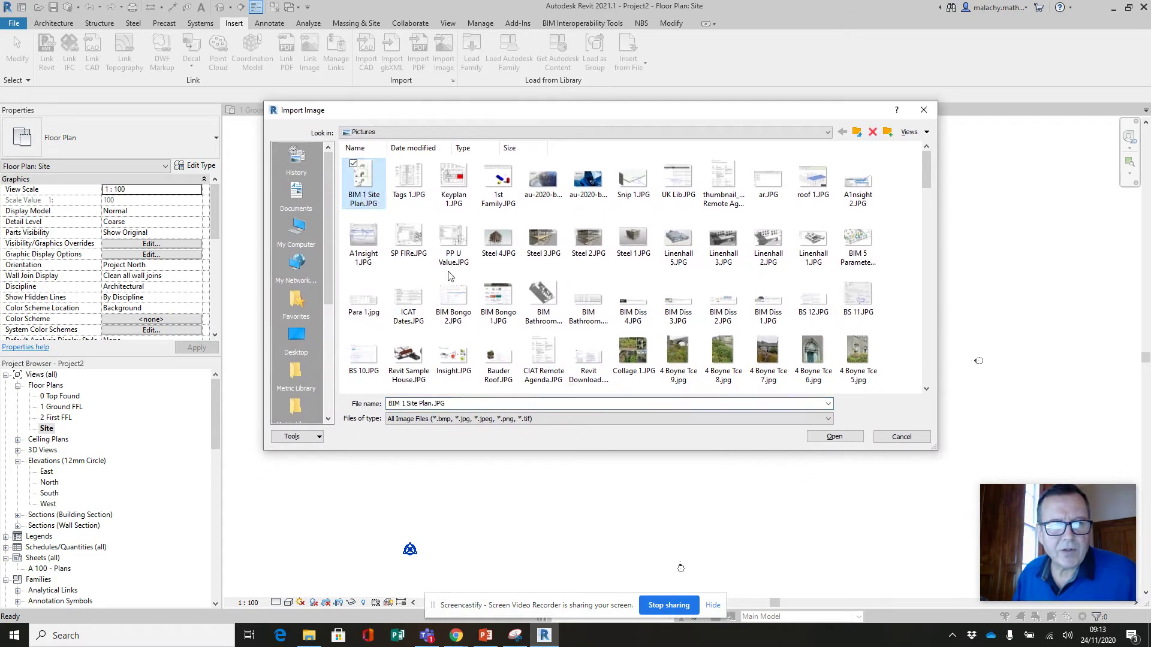
click(834, 437)
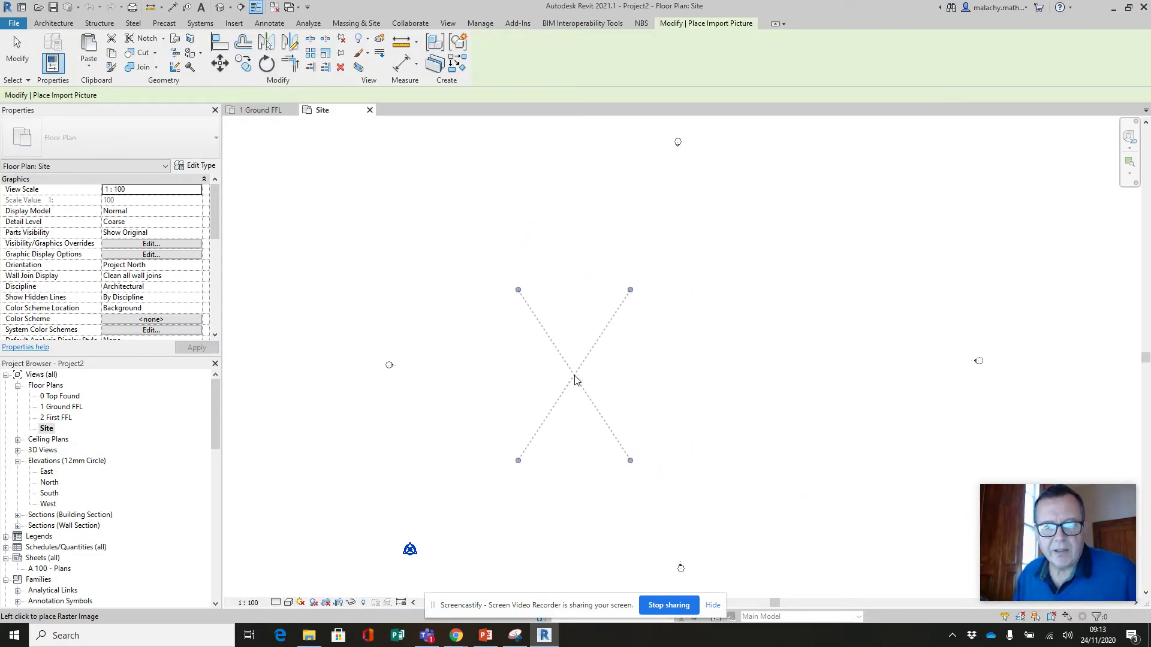
click(670, 367)
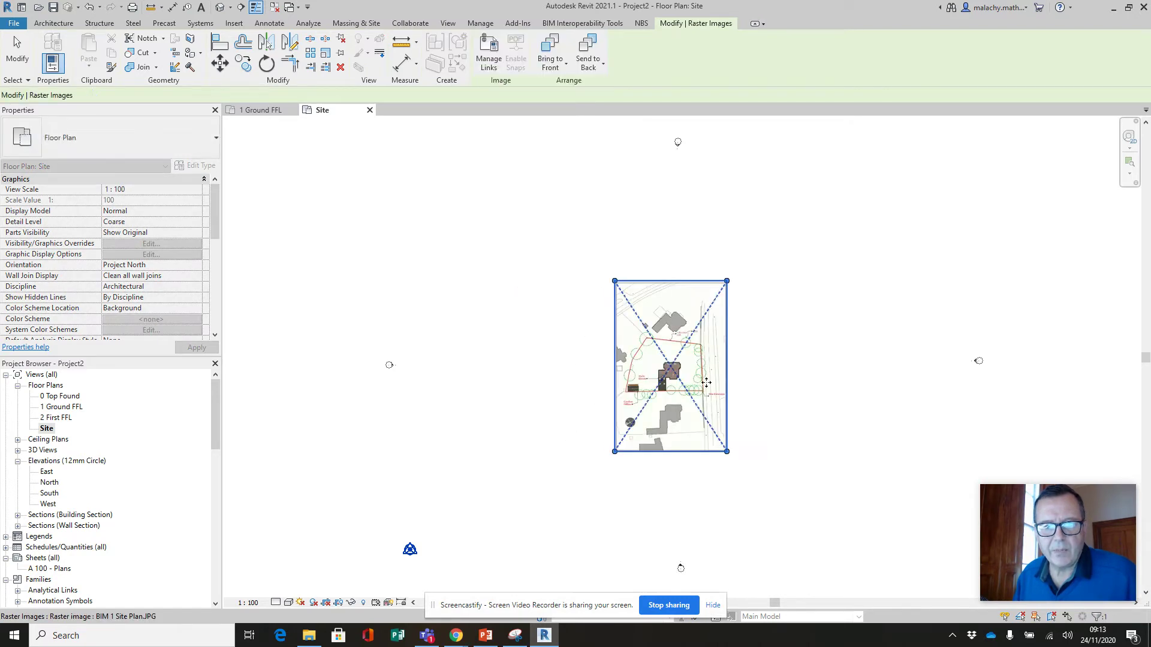
click(815, 402)
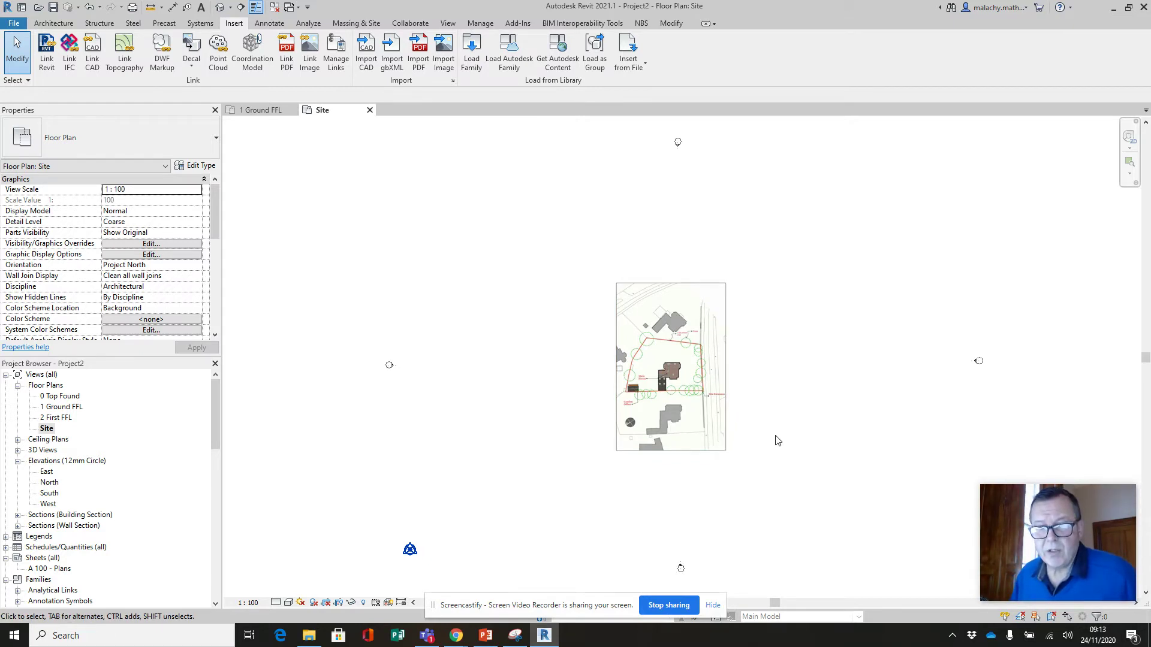
Step: Compare the garden office on the placed image with its dimensions on the Garden Office Design sheet in the browser
scroll(695, 438, up, 5)
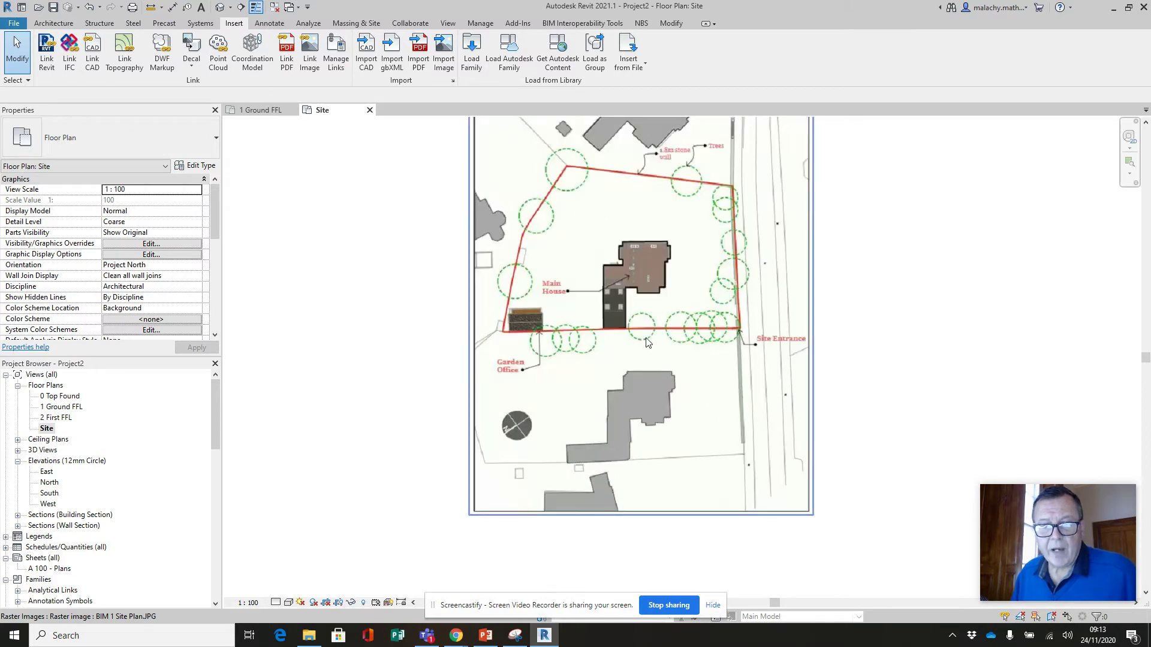
scroll(574, 318, up, 5)
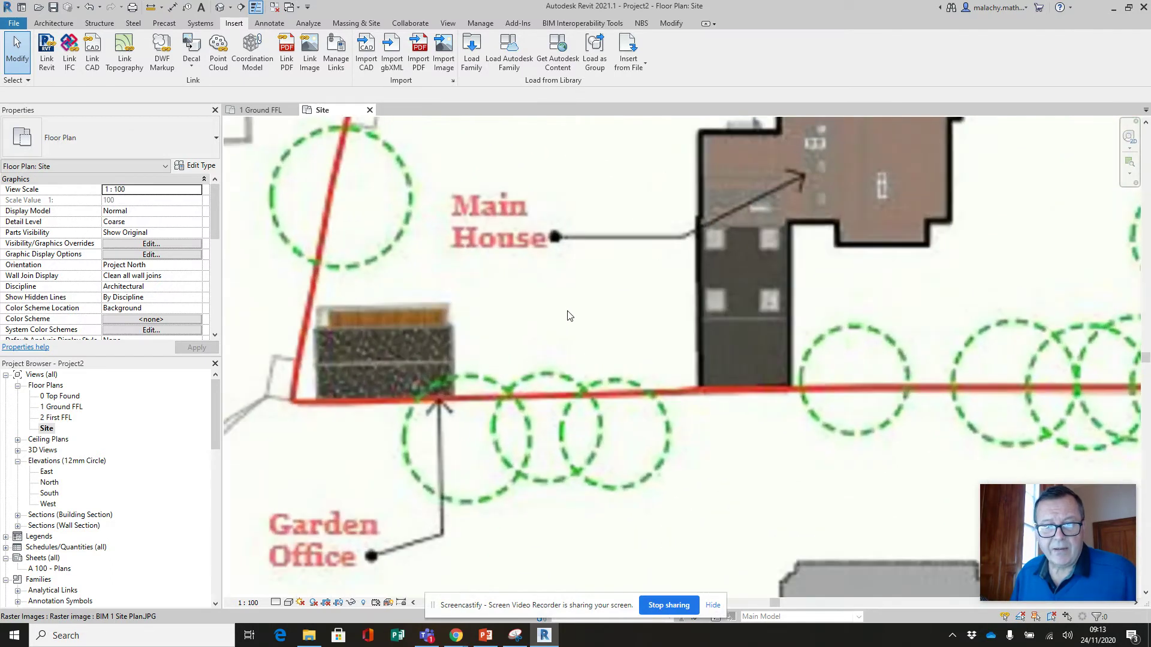
scroll(569, 316, up, 1)
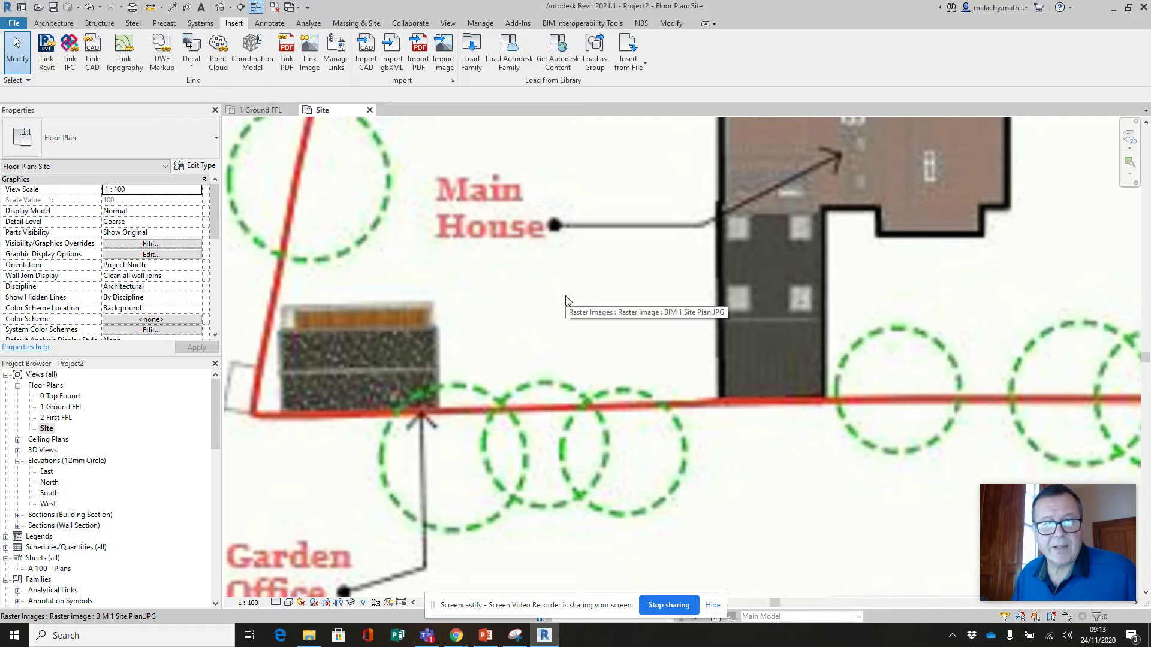
drag(1150, 132, 361, 66)
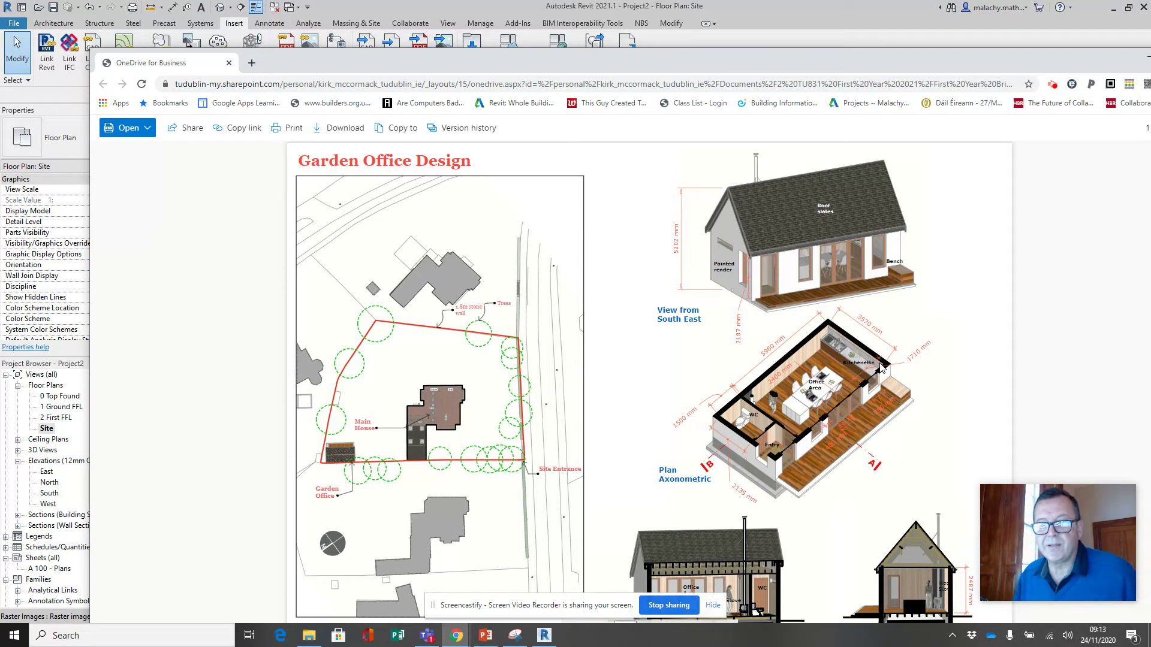
drag(708, 72, 1150, 66)
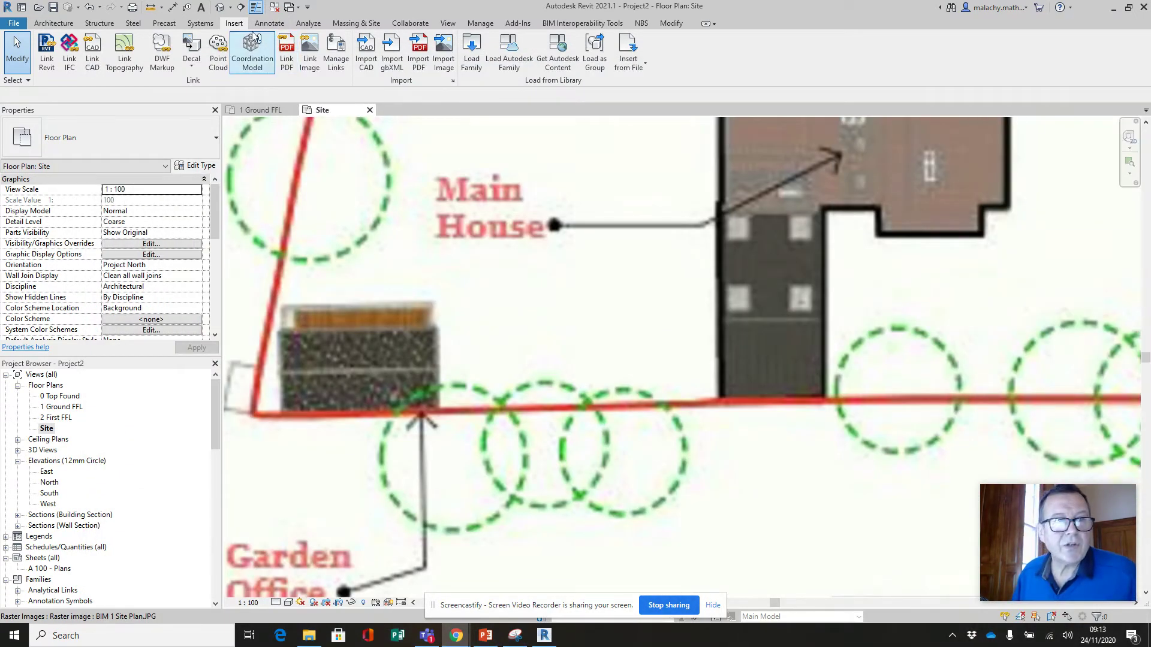
Step: Measure the depth of the garden office's dark roof along its east edge on the site plan image
click(152, 8)
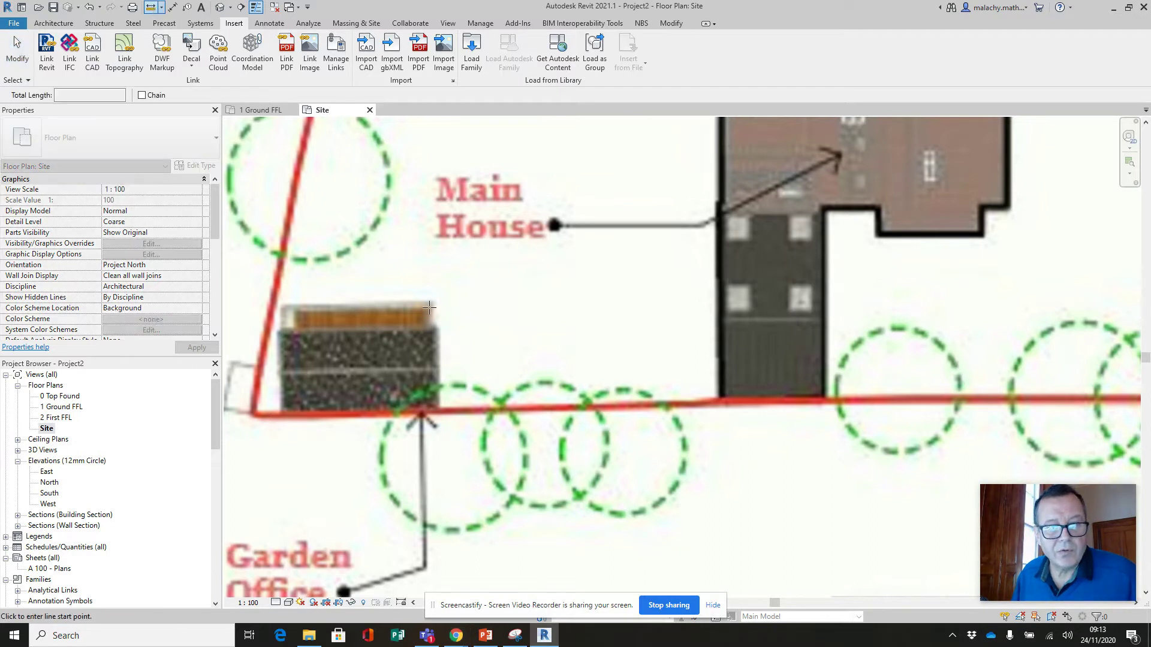
click(434, 329)
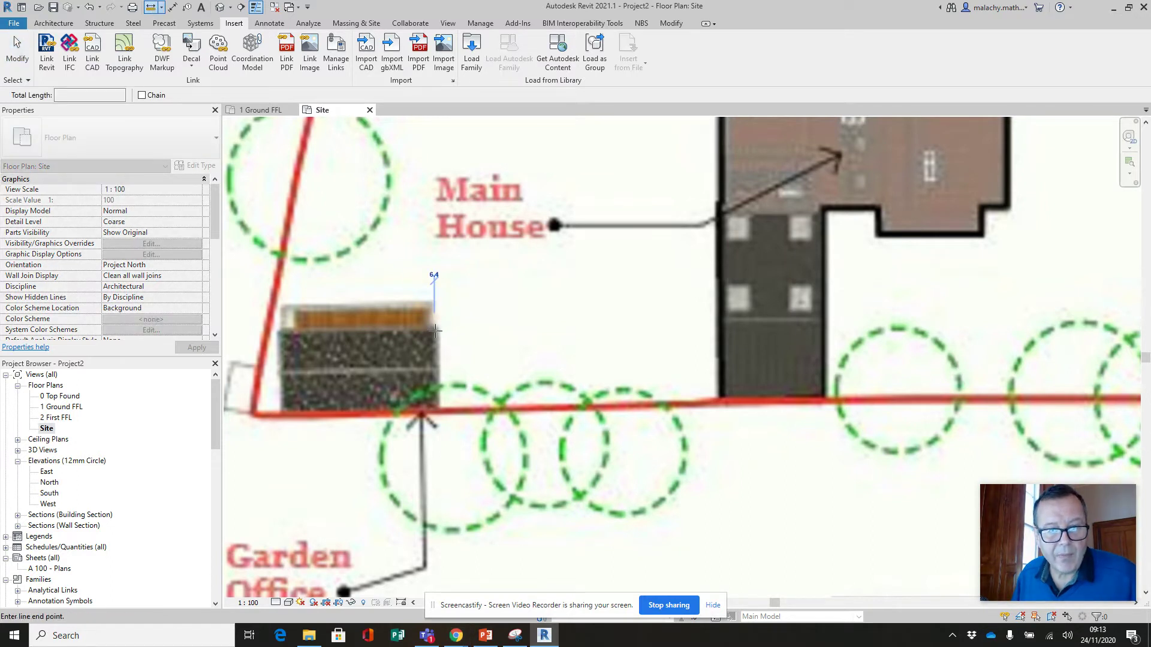
click(434, 407)
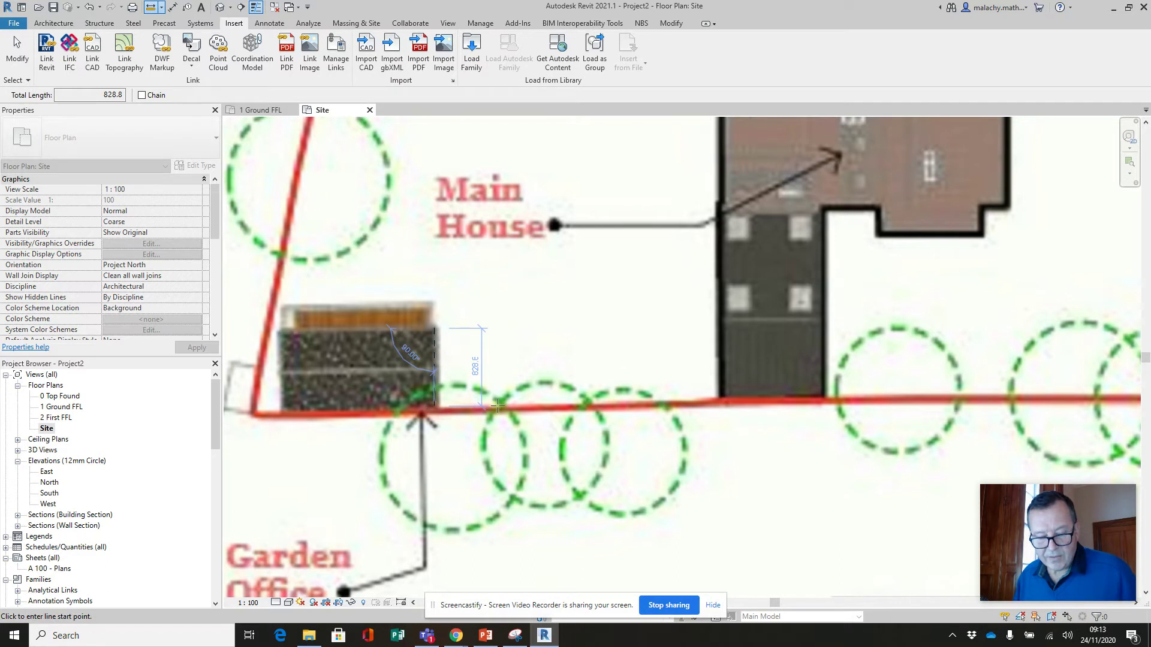
key(Escape)
key(Escape)
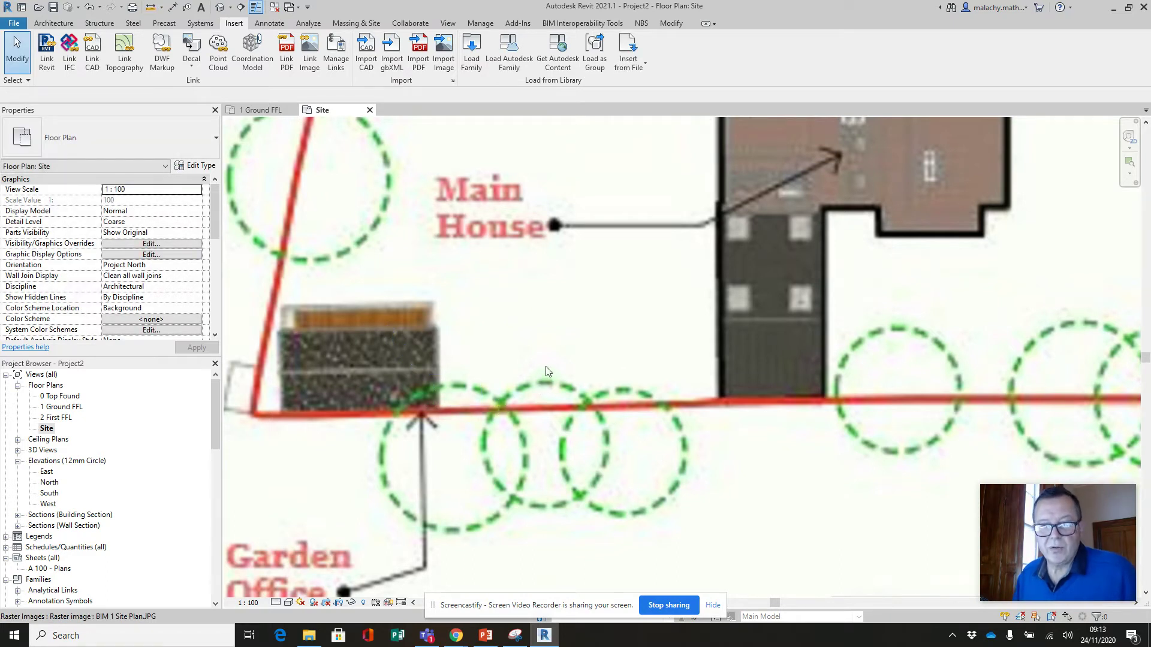
Step: Scale the site plan image numerically by a factor of 3.5 from an origin just above the main house
scroll(587, 370, down, 5)
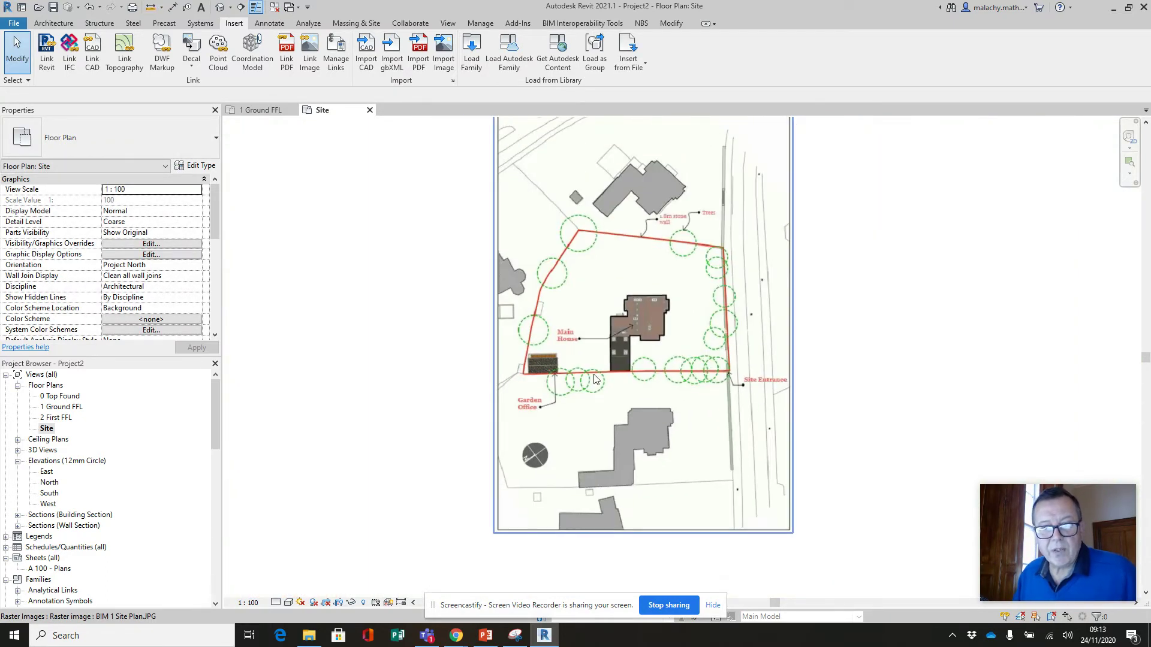
middle_drag(624, 387, 610, 437)
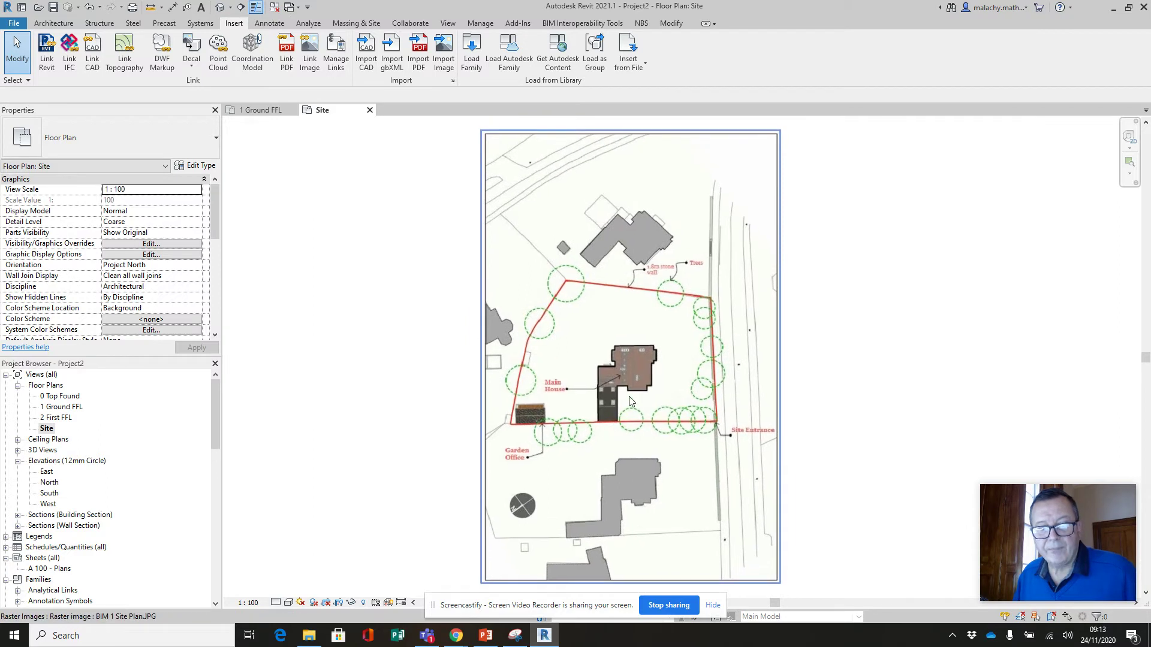
click(584, 344)
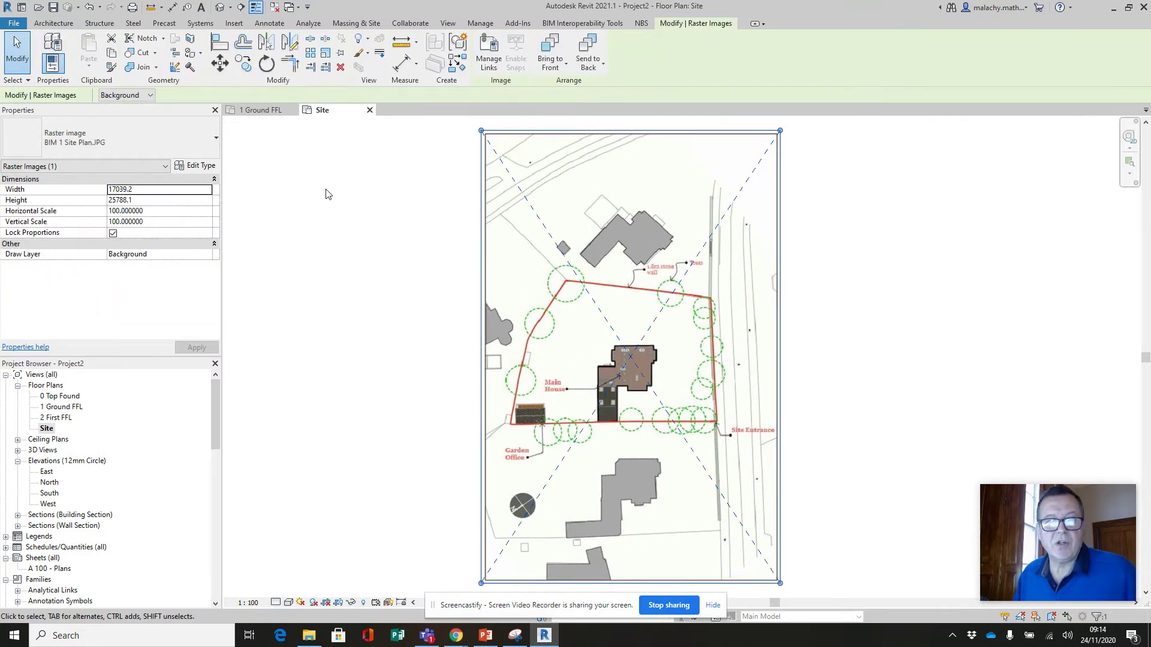
click(325, 54)
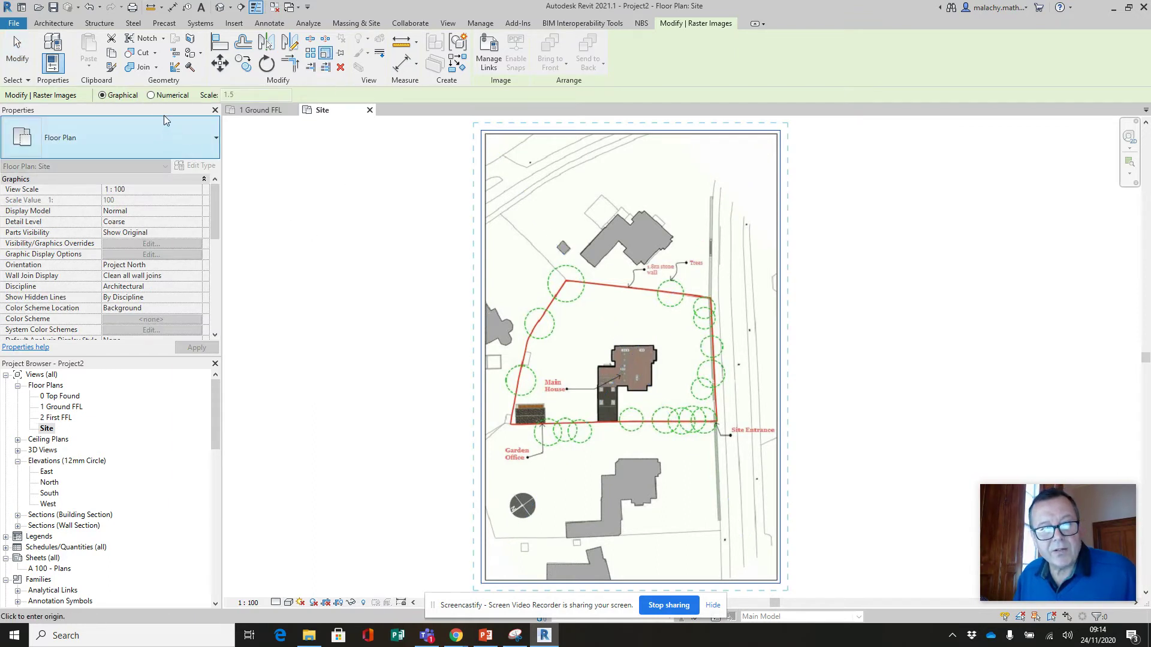
click(151, 95)
drag(242, 93, 211, 97)
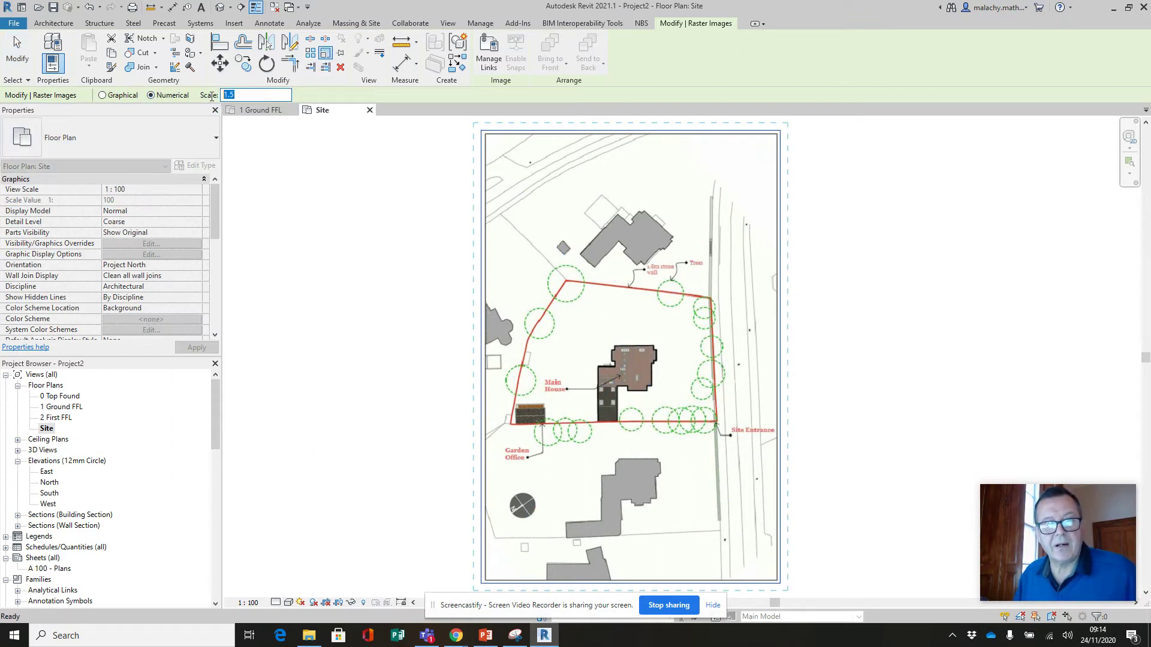
text(3)
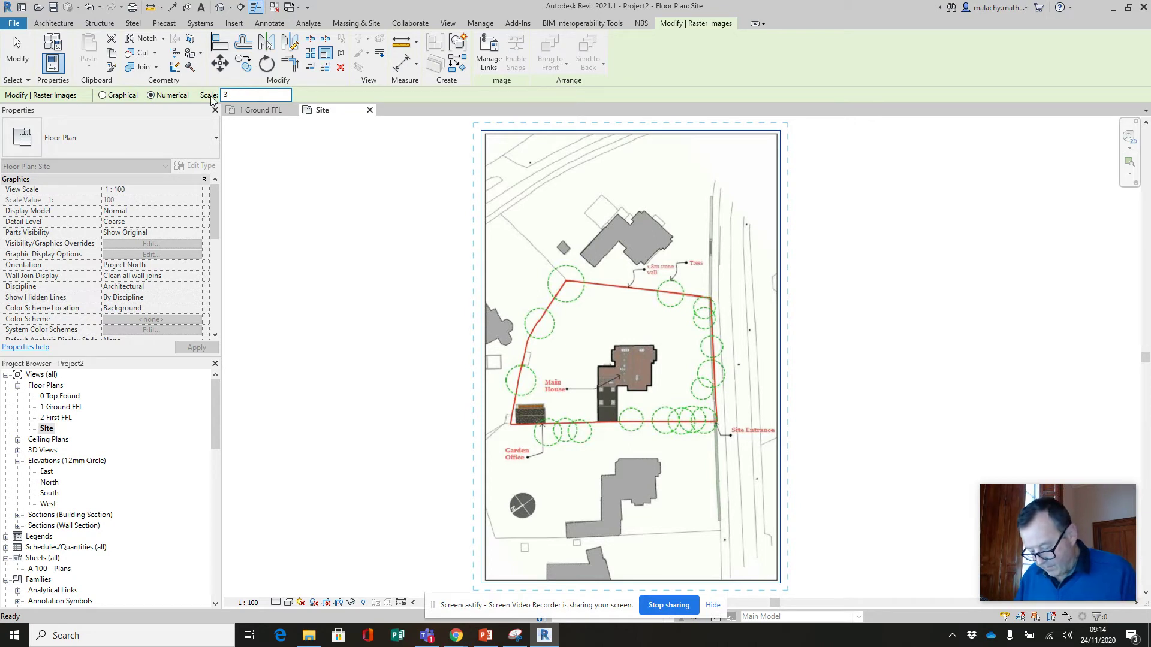
text(.5)
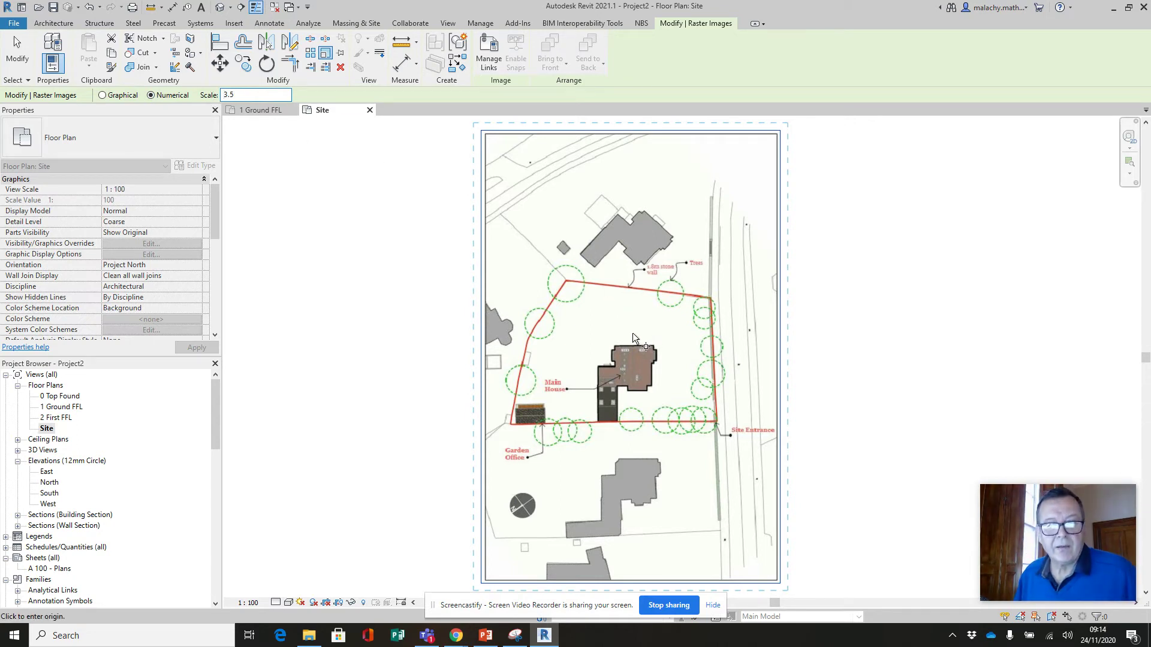
click(635, 332)
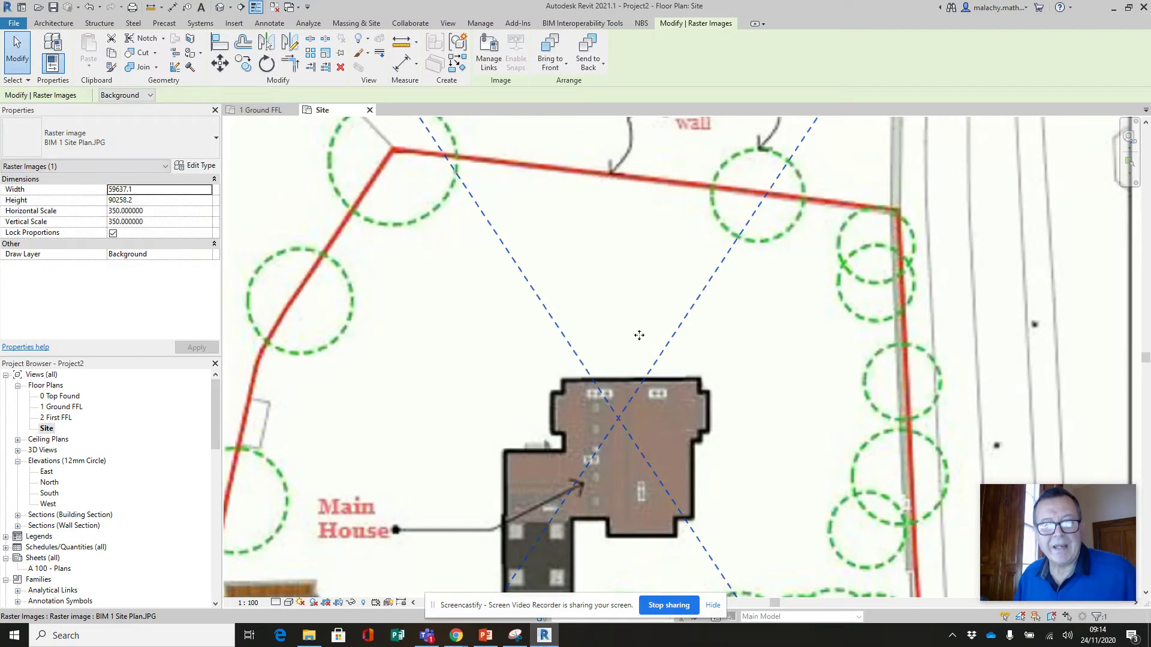
Step: Measure the depth of the garden office's dark roof again on the enlarged image
scroll(650, 342, down, 5)
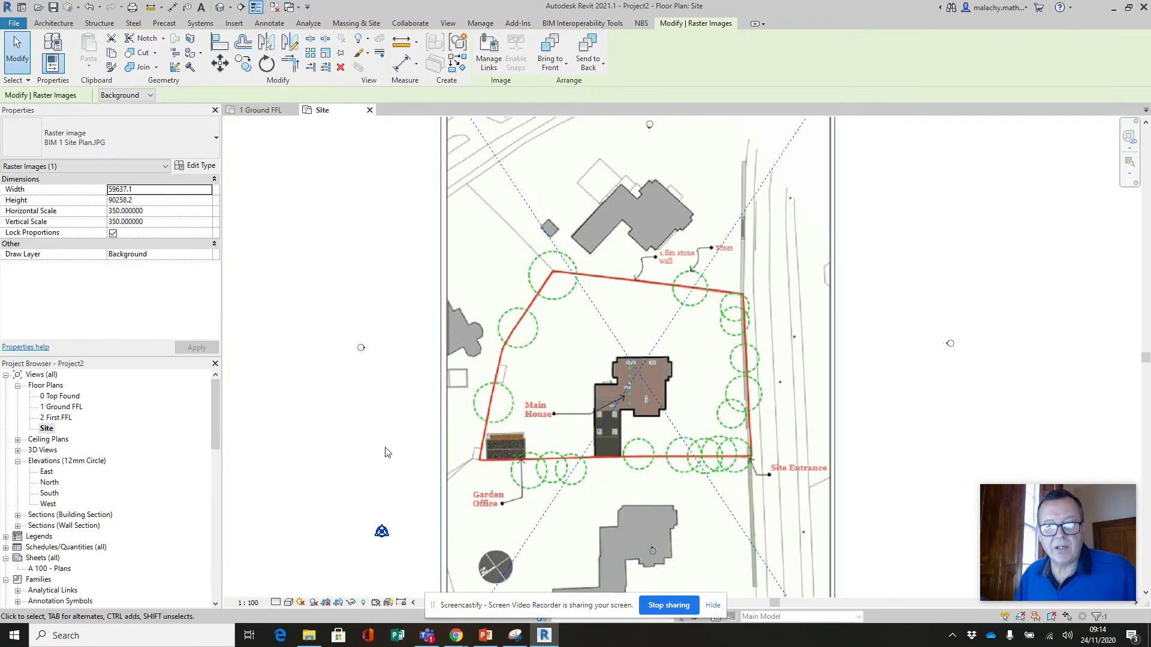
click(401, 42)
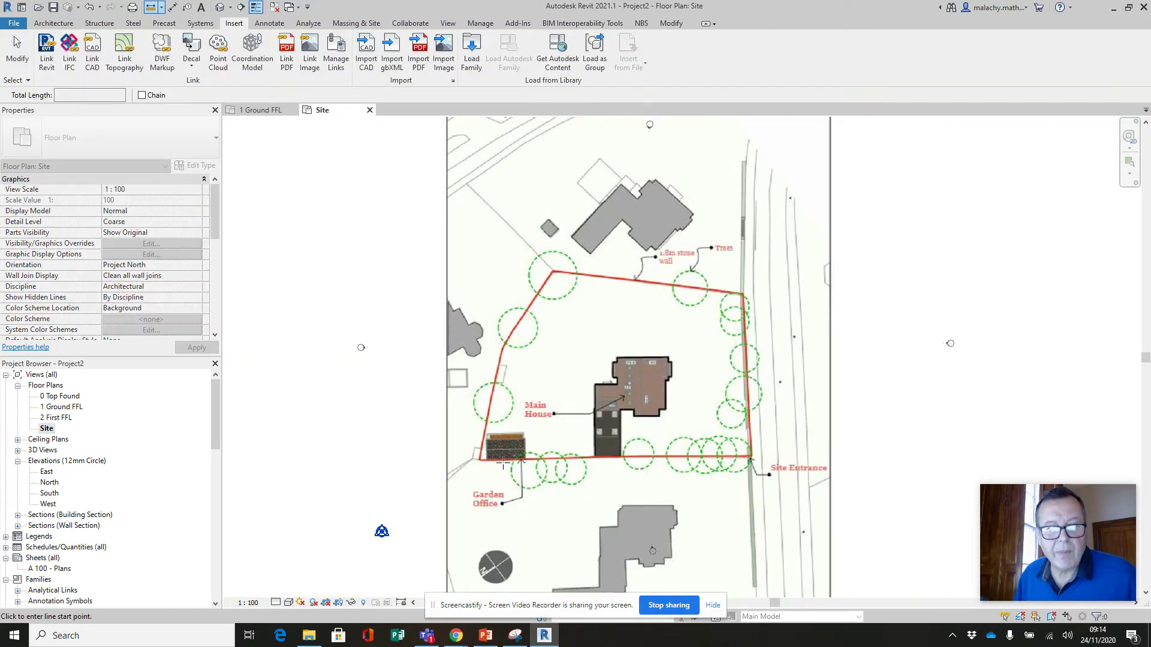
scroll(515, 456, up, 5)
scroll(524, 452, up, 2)
click(611, 332)
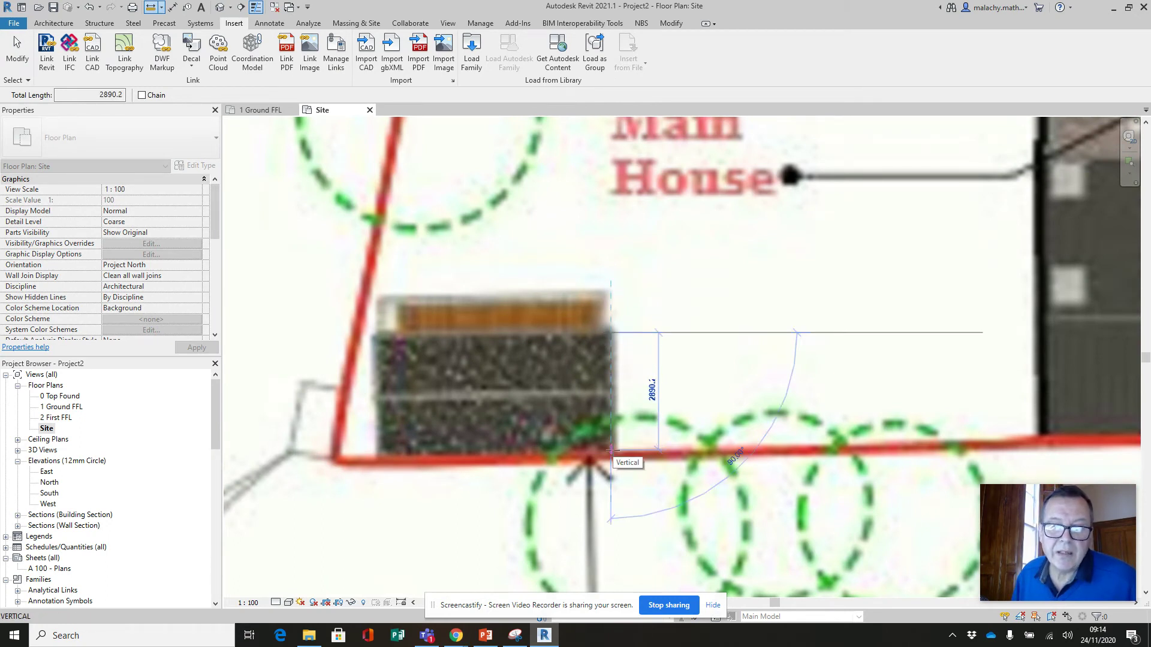
key(Escape)
key(Escape)
Step: Scale the site plan image numerically by a factor of 1.5 from an origin at the main house's northeast corner
scroll(688, 395, down, 3)
scroll(688, 395, down, 6)
click(751, 349)
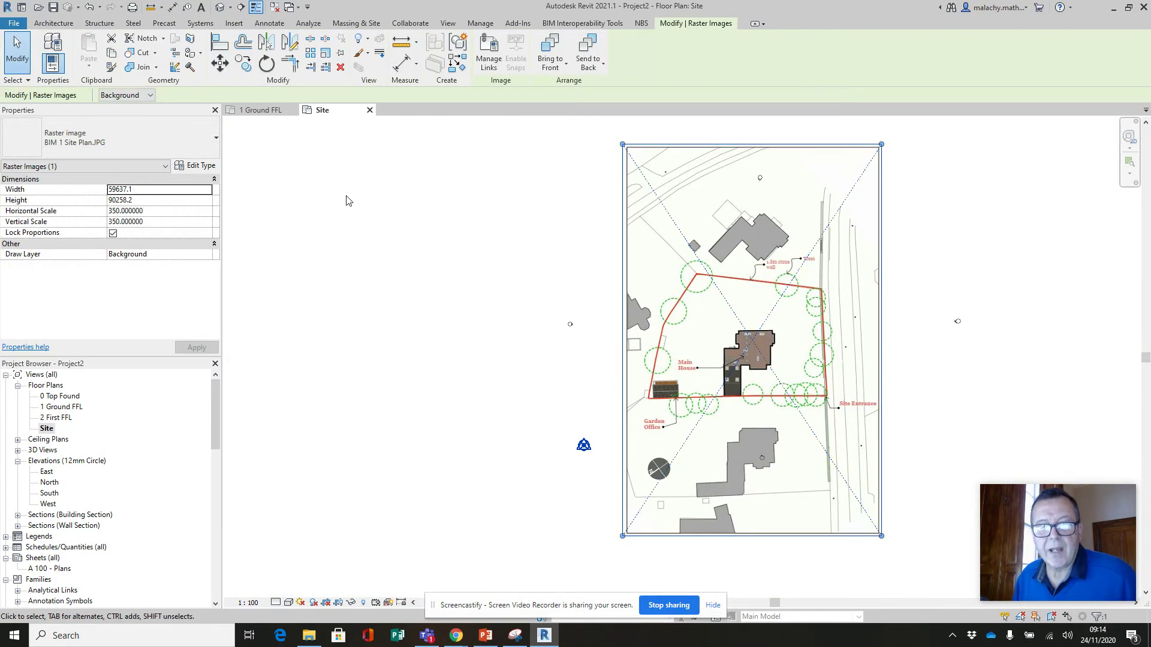
click(325, 55)
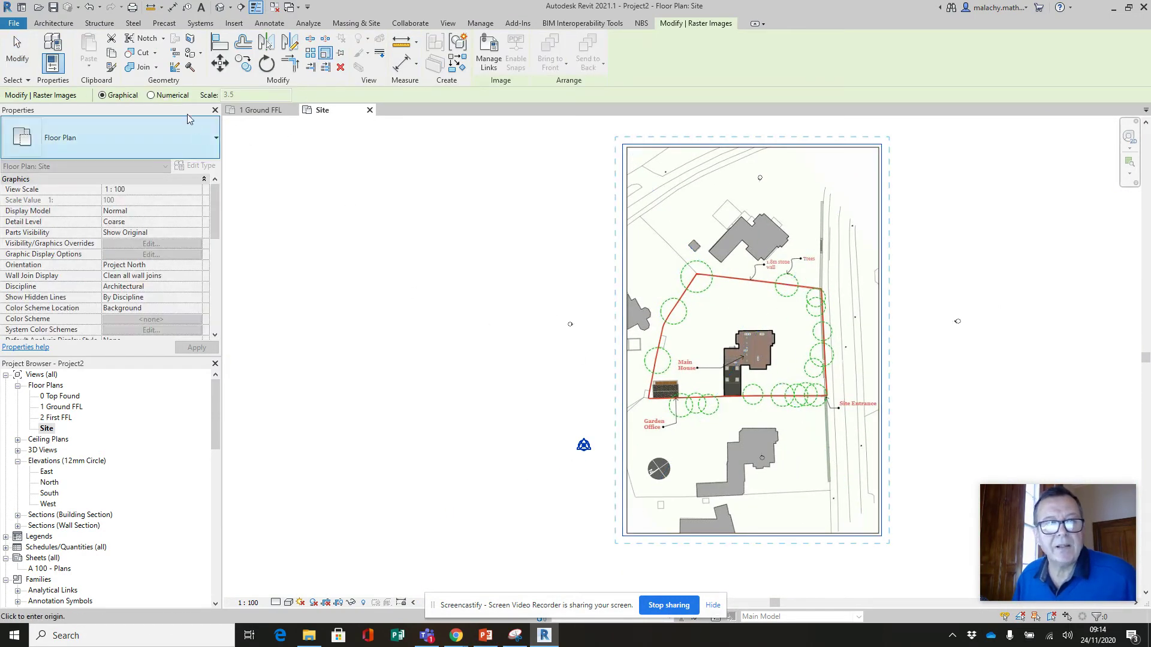
click(150, 95)
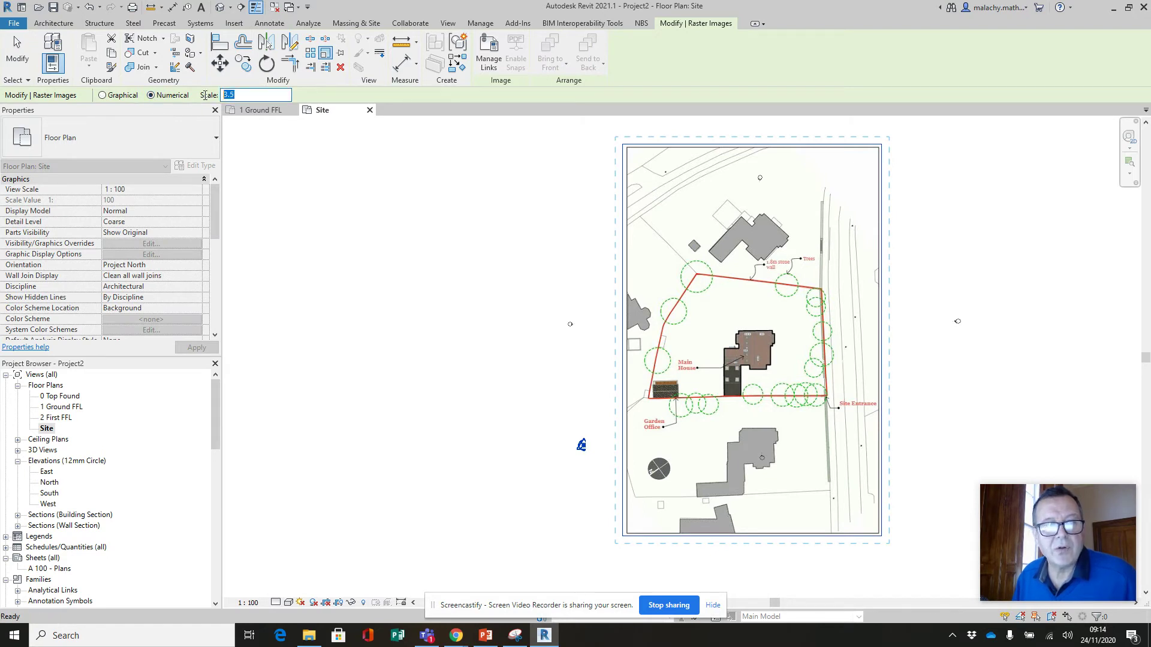
text(1.5)
click(773, 338)
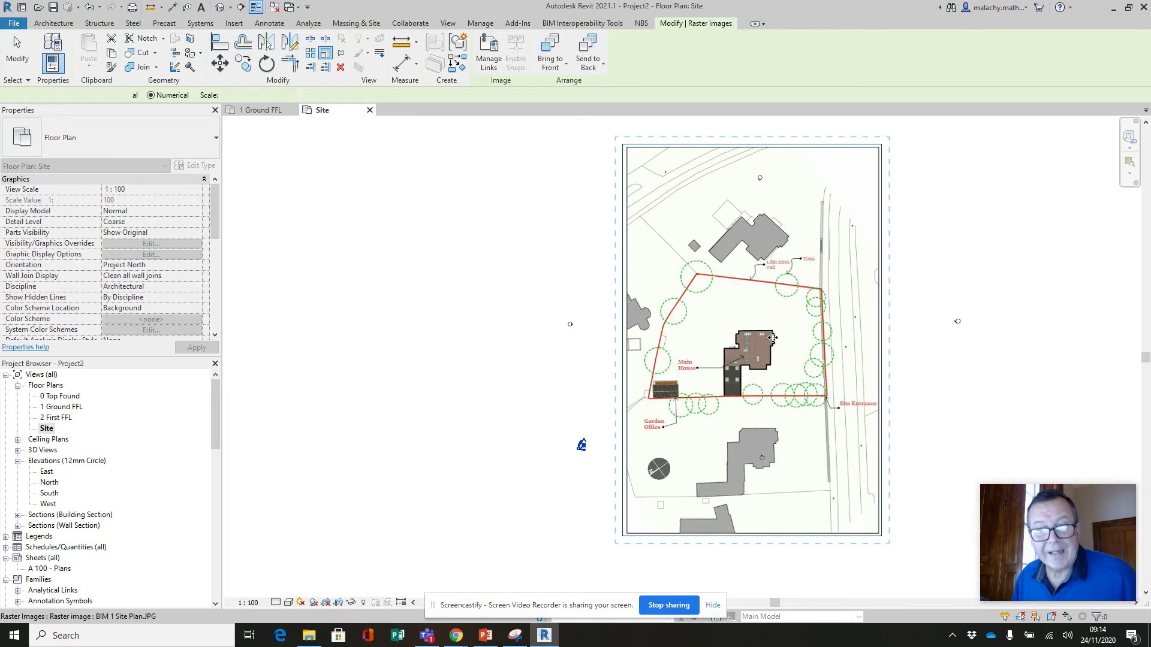
Step: Measure the depth of the garden office's dark roof along its east edge, and undo the 1.5 scaling
scroll(540, 419, up, 8)
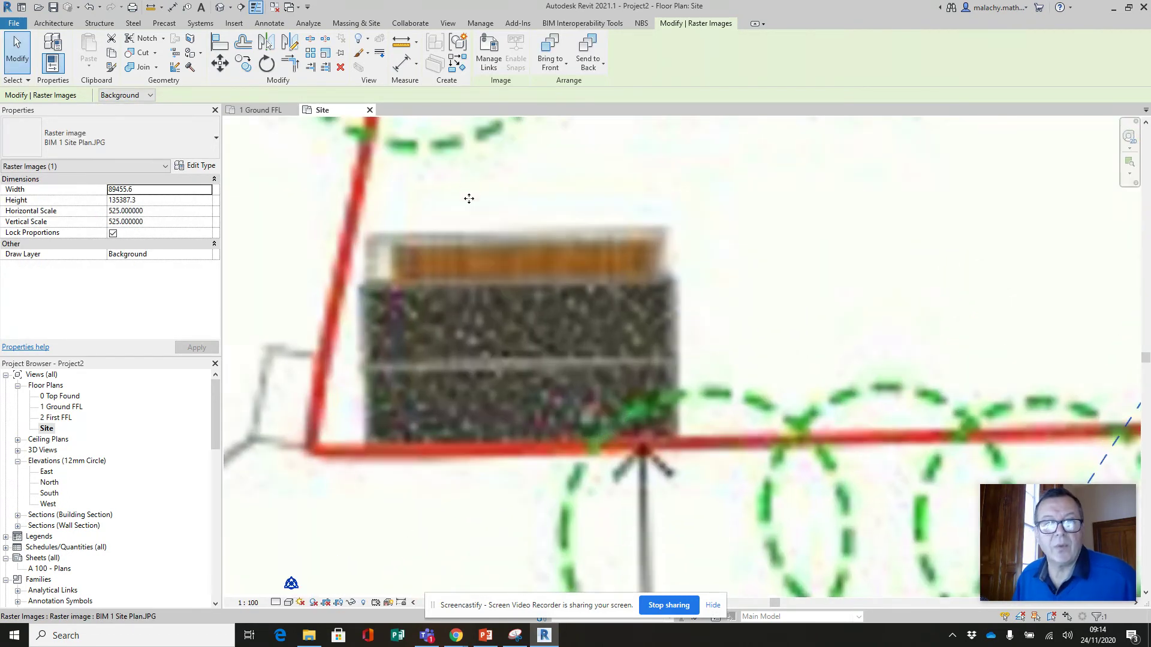
click(401, 42)
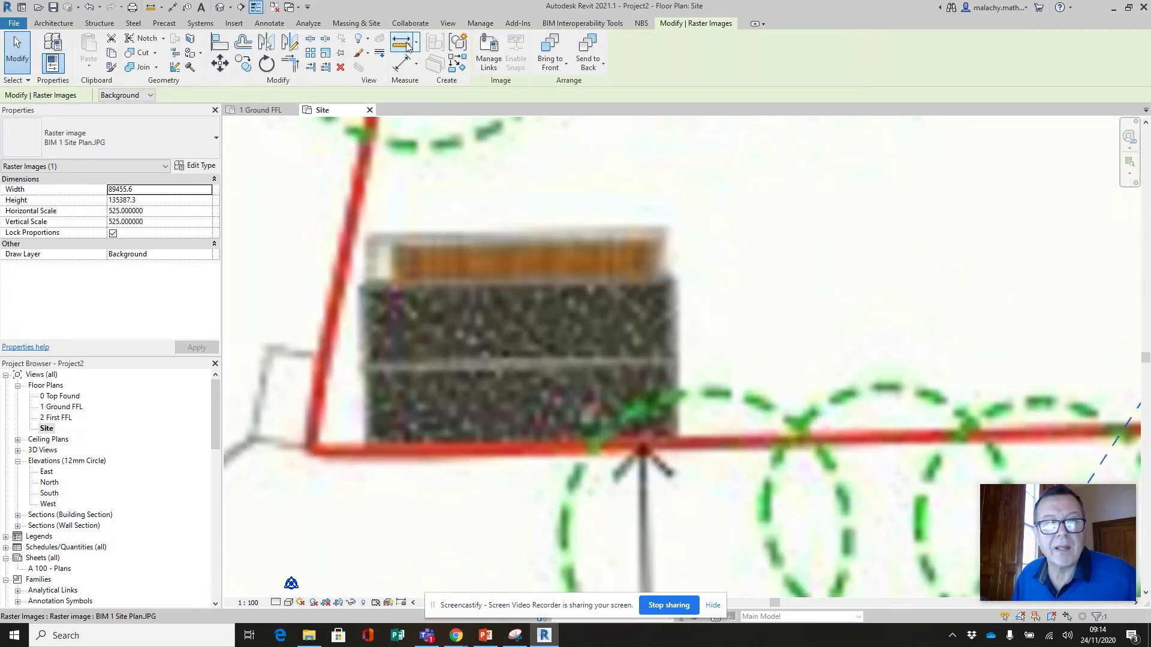
click(669, 283)
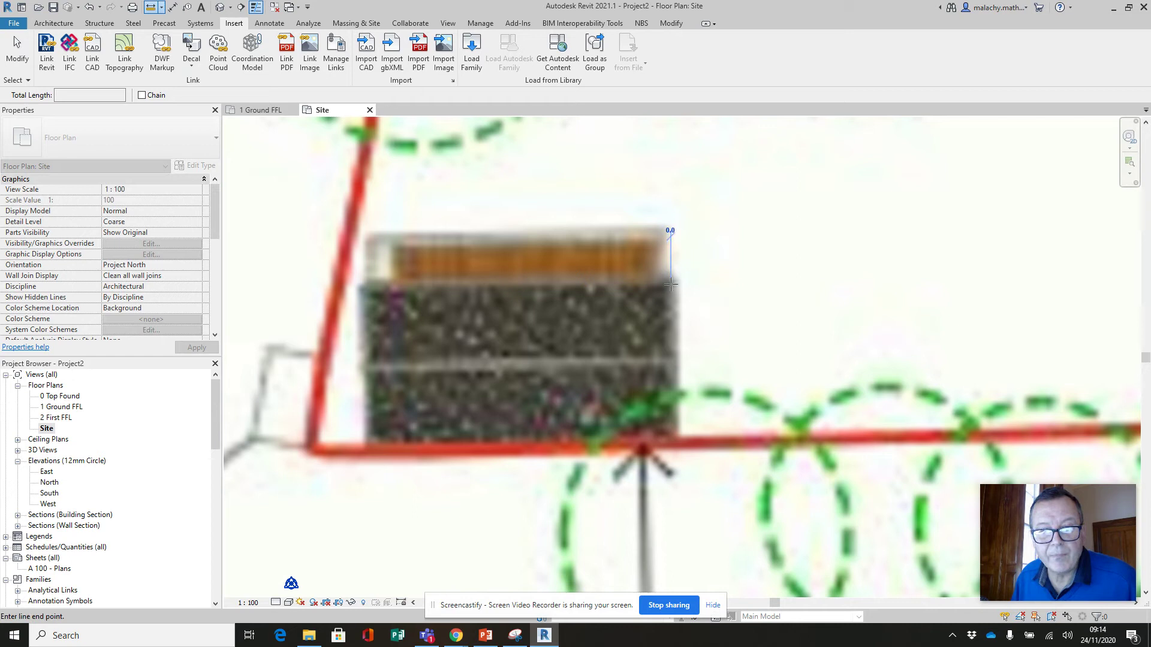
click(670, 437)
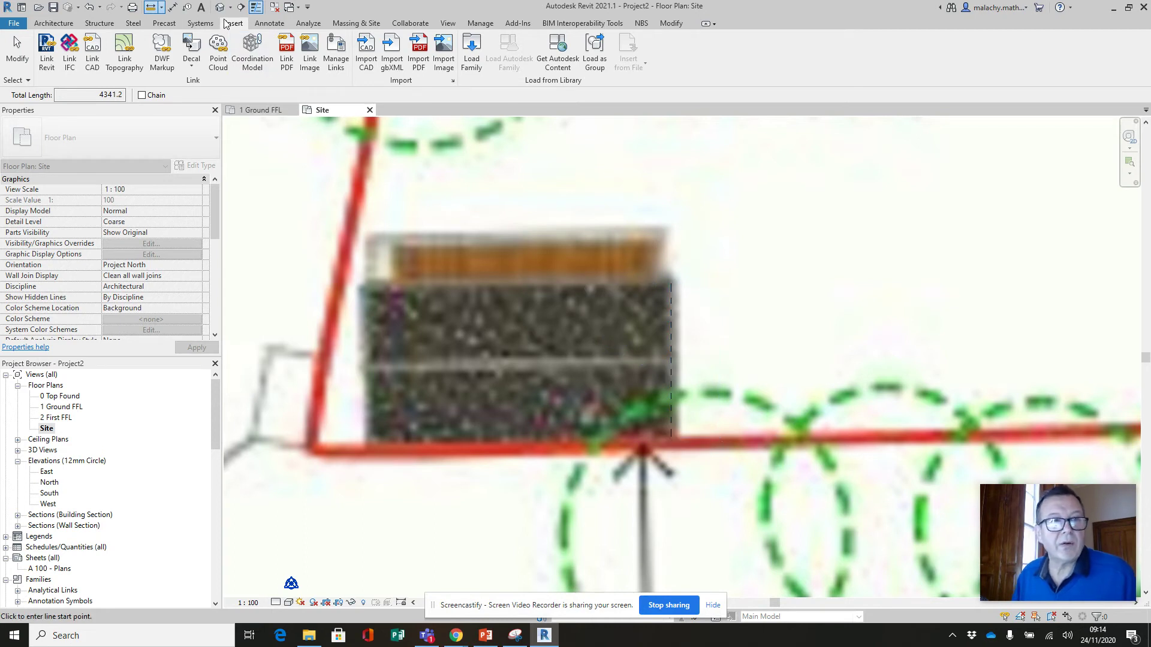
click(92, 7)
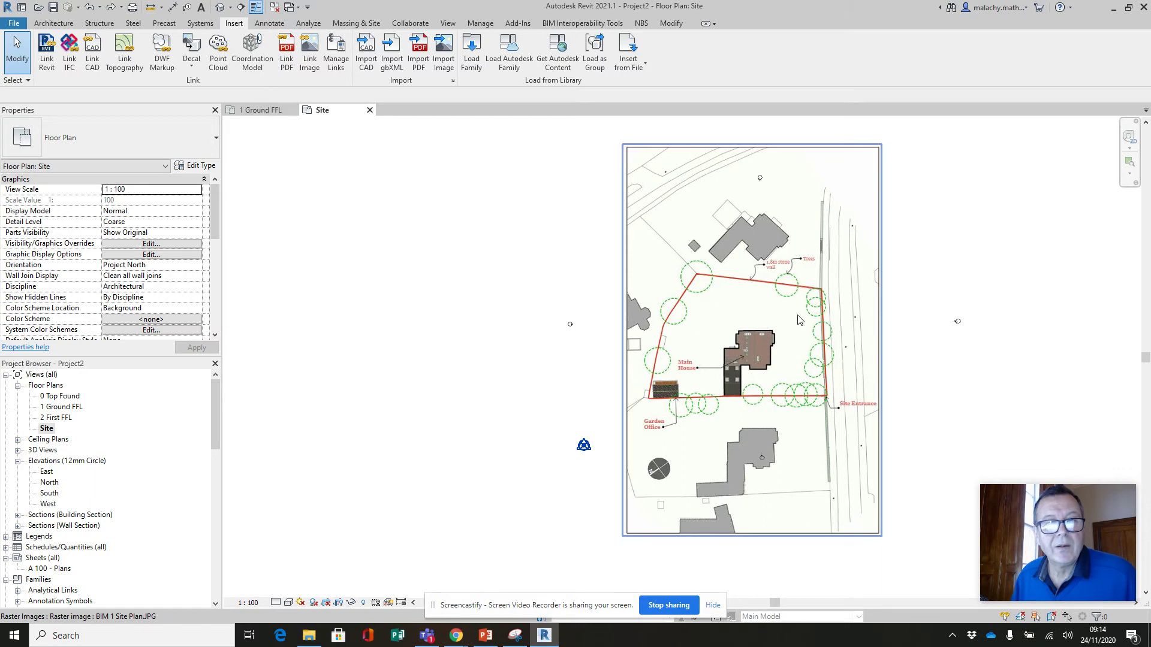
Step: Scale the site plan image numerically by a factor of 1.25 from an origin just above the main house
click(799, 357)
click(325, 54)
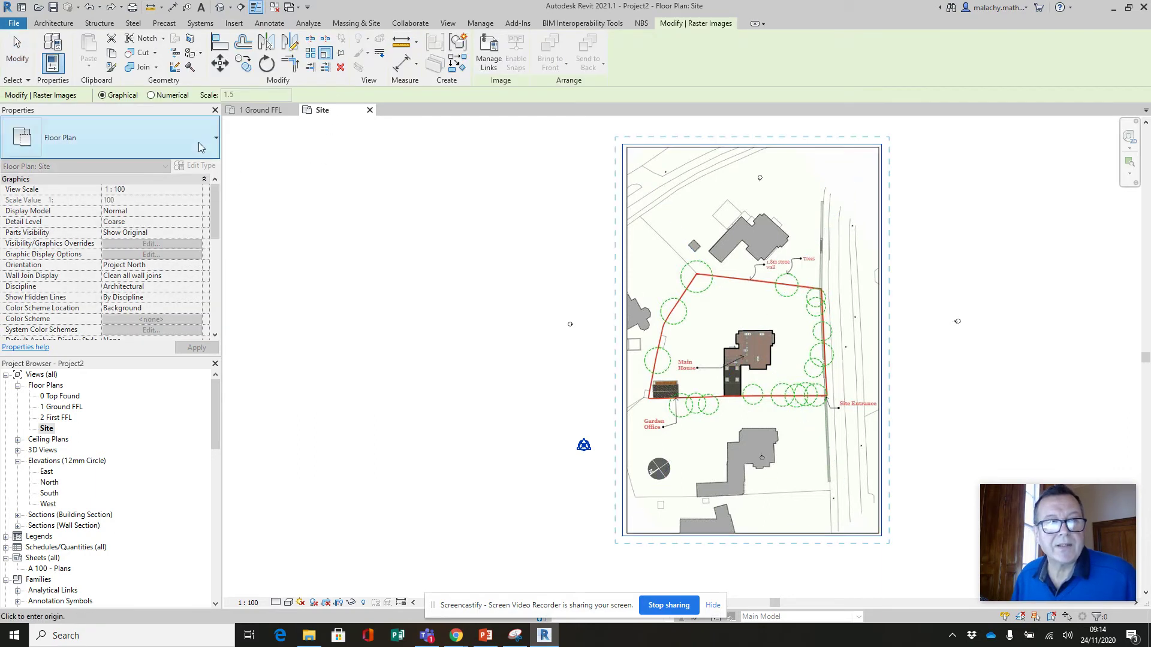
click(151, 95)
text(1.5)
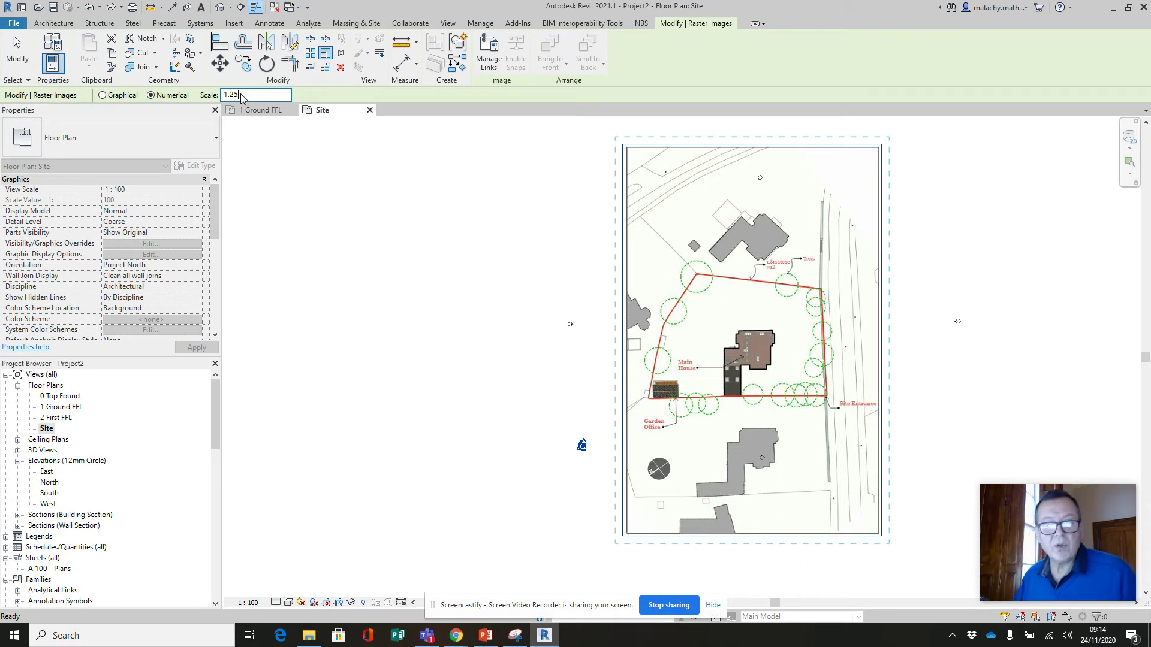
click(738, 325)
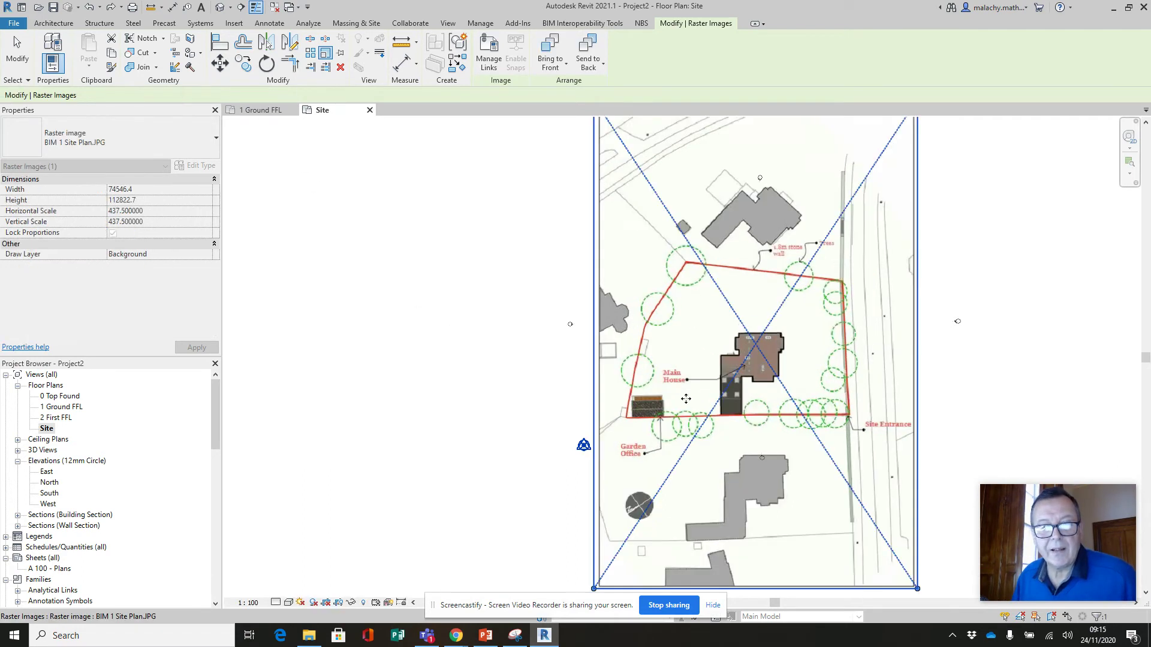
Step: Measure the depth of the garden office's dark roof along its east edge on the rescaled image
click(401, 41)
scroll(660, 417, up, 10)
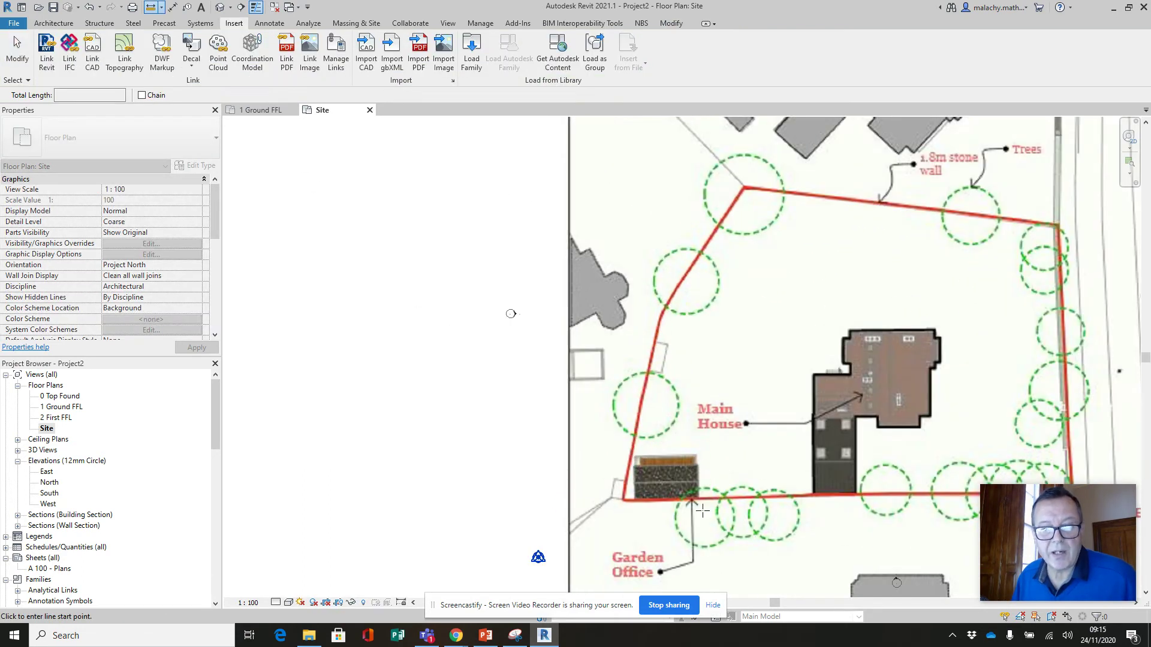
click(697, 254)
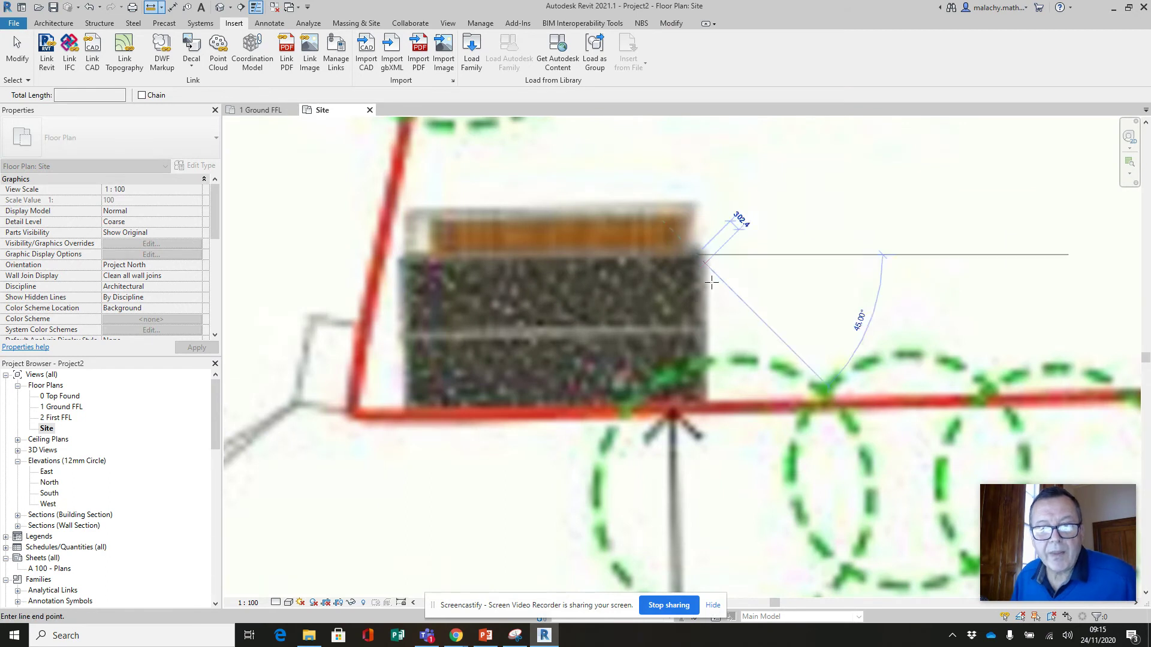
click(695, 401)
key(Escape)
key(Escape)
Step: Pin the site plan image in place and deselect it
scroll(694, 403, down, 8)
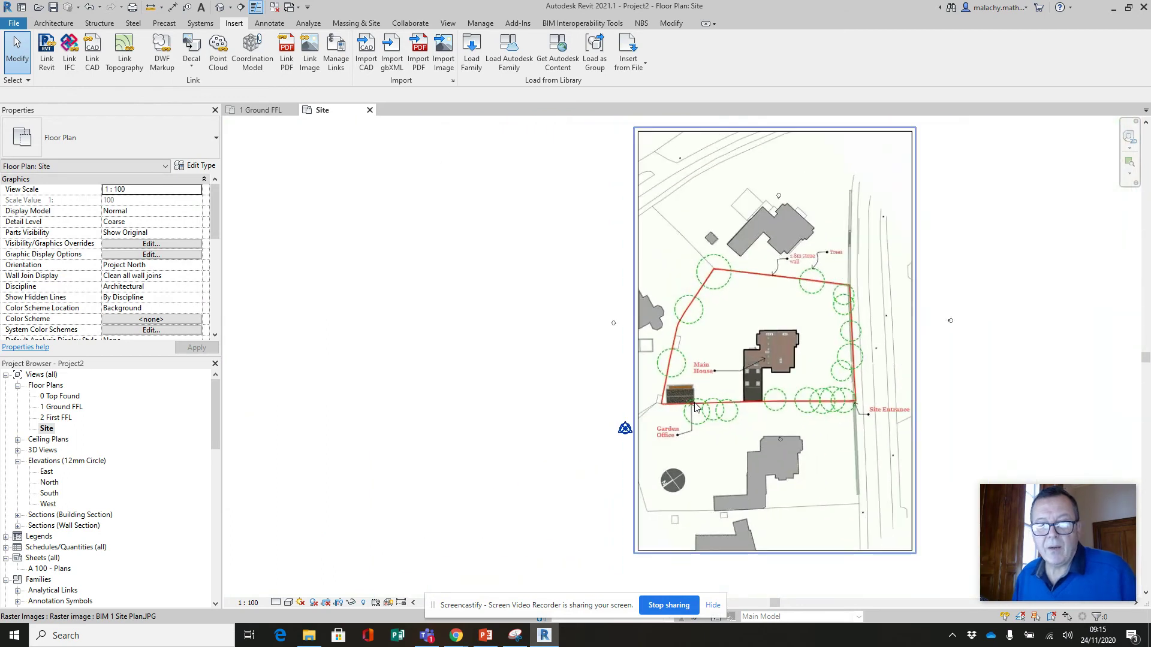
scroll(694, 403, down, 2)
click(694, 403)
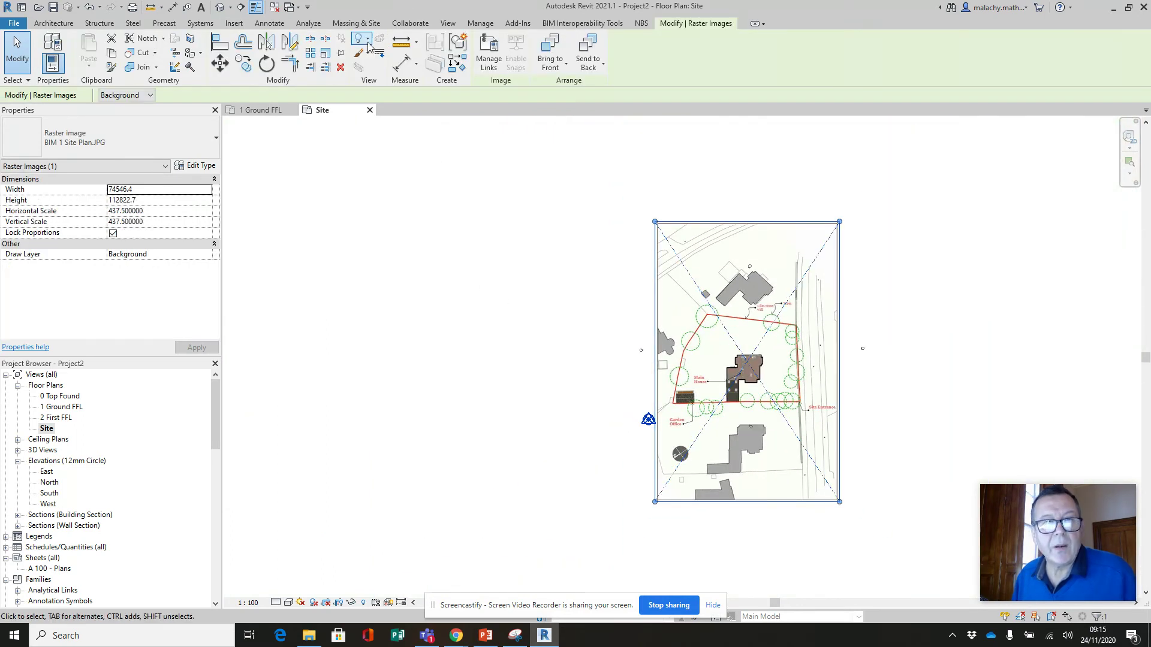
click(339, 56)
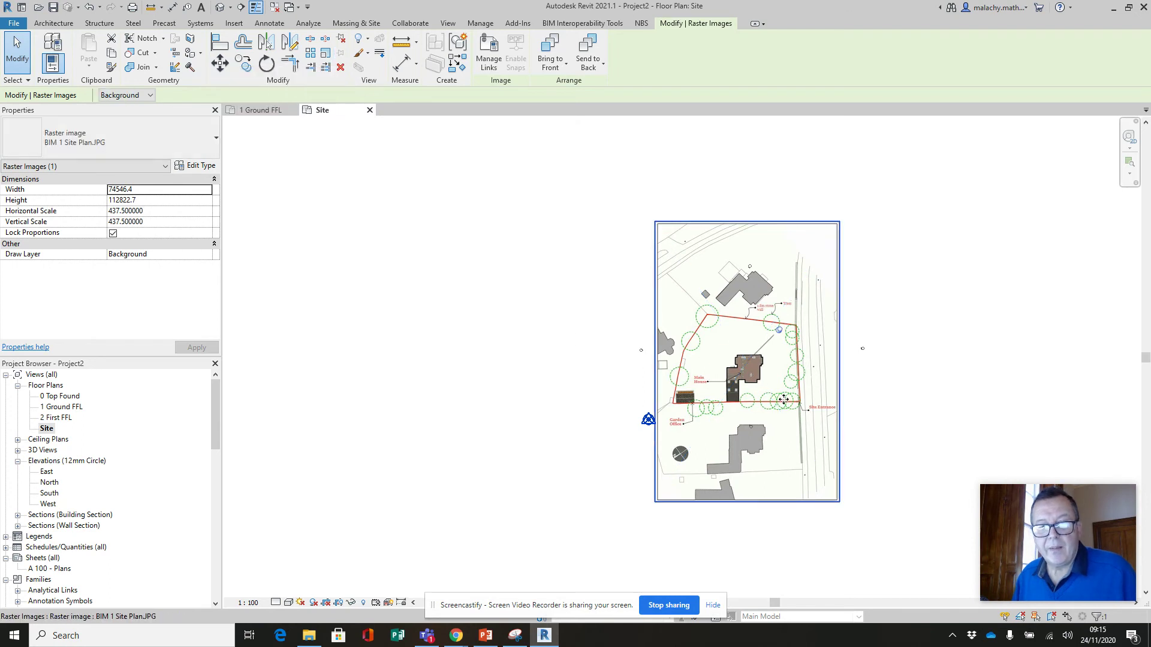
scroll(773, 390, up, 5)
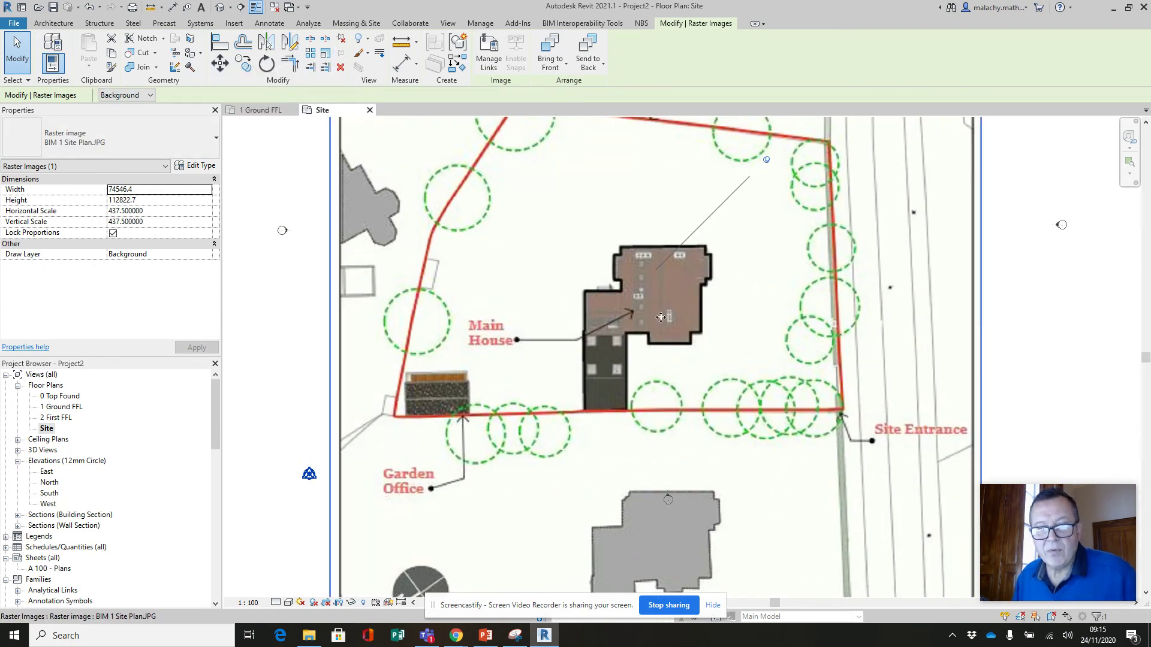
scroll(632, 358, down, 2)
middle_drag(685, 368, 684, 398)
click(923, 365)
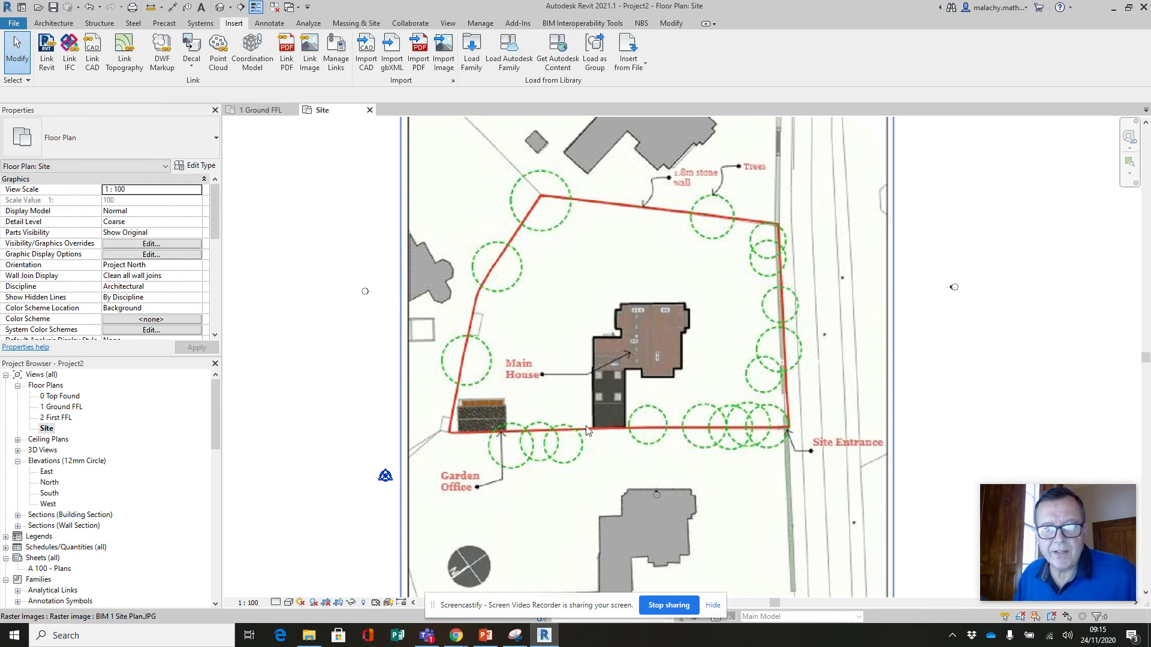
scroll(563, 447, down, 2)
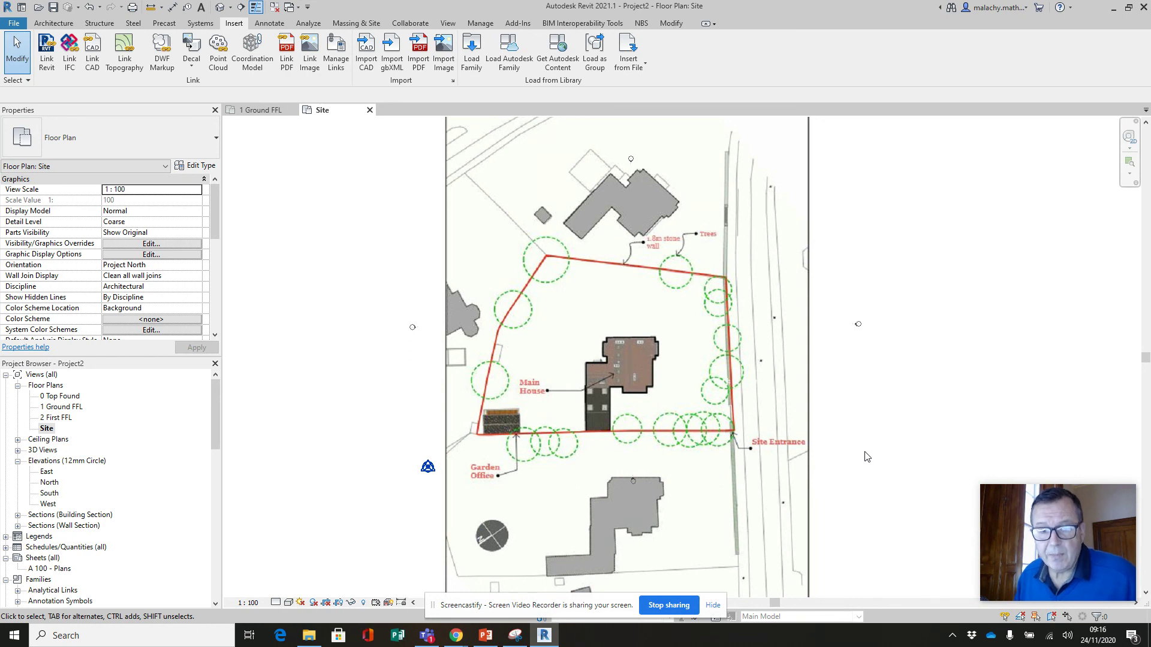
scroll(866, 458, down, 2)
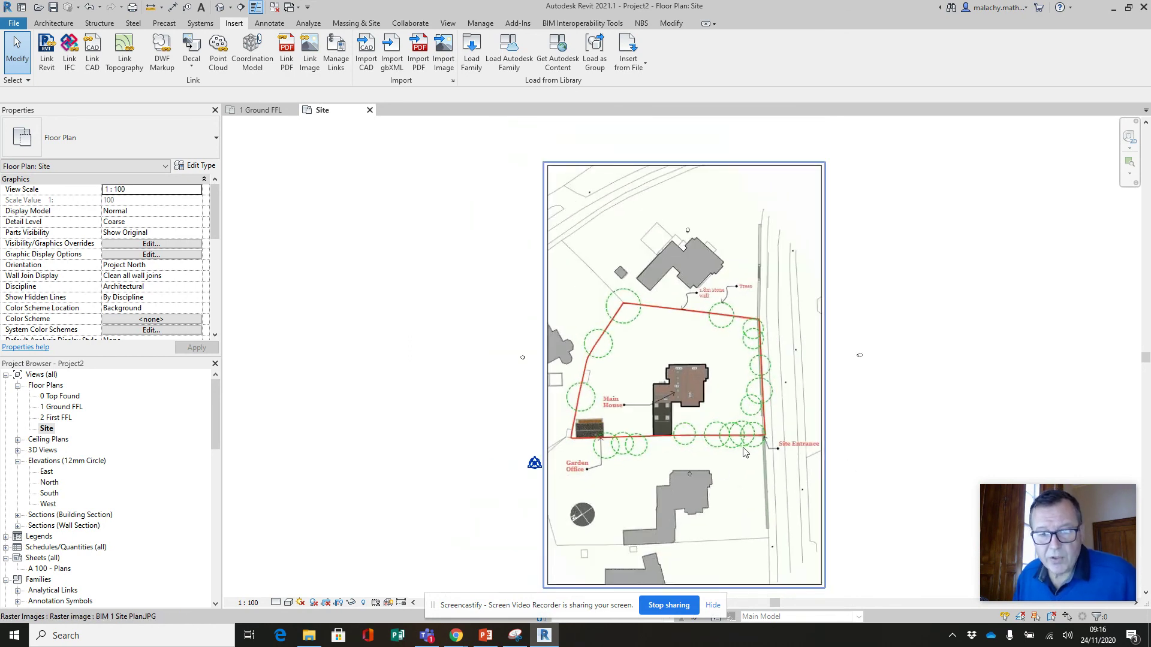